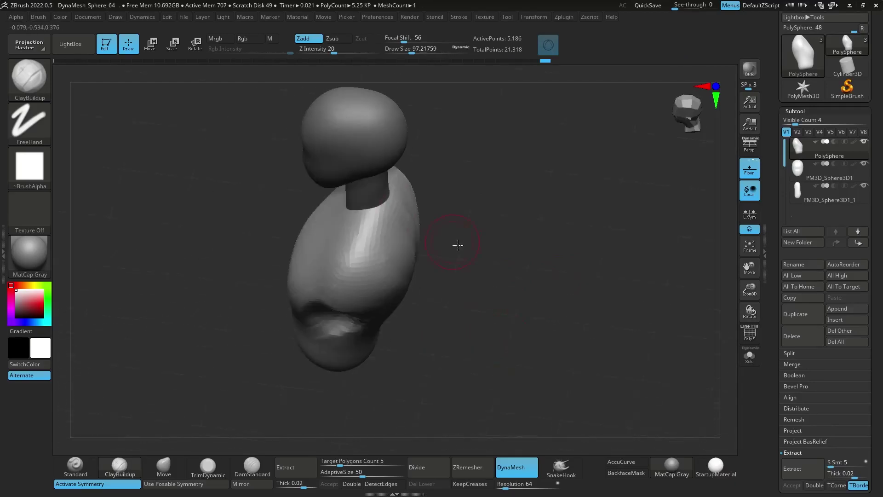
Orbit the bust through three-quarter views, ending on a close front view of the face and nose.
drag(426, 213, 450, 171)
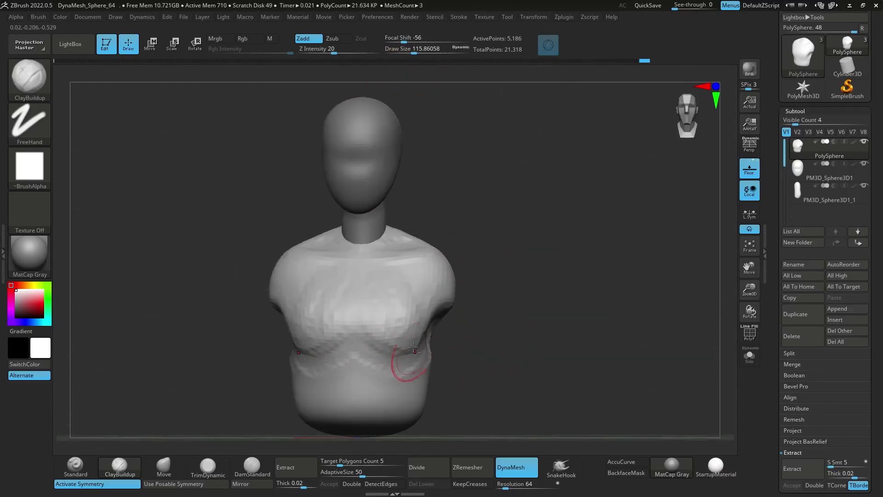
mouse_move(404, 365)
mouse_down()
mouse_move(479, 335)
mouse_move(345, 305)
mouse_move(461, 362)
mouse_move(546, 297)
mouse_move(562, 256)
mouse_move(572, 293)
mouse_move(671, 306)
mouse_move(486, 302)
mouse_up()
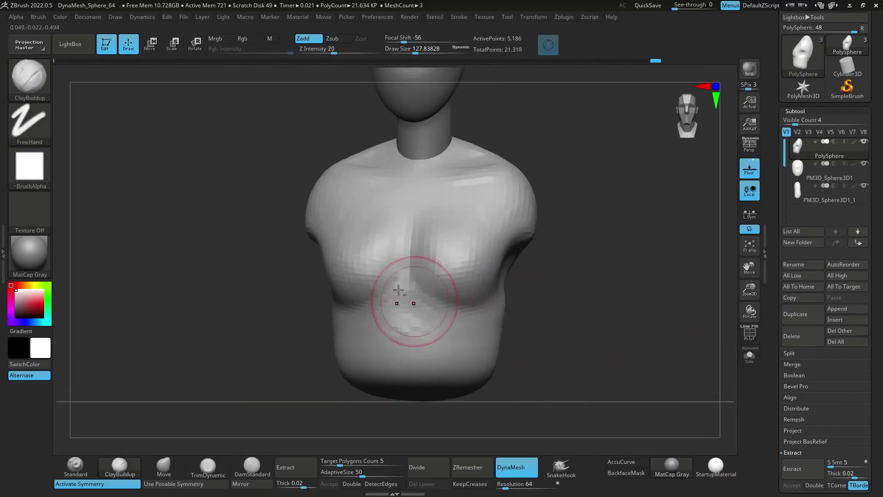
drag(552, 276, 537, 340)
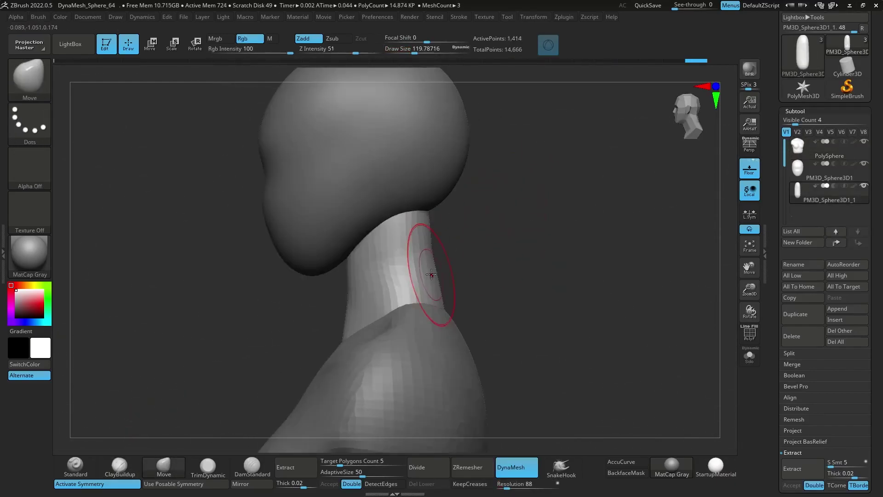
drag(382, 157, 540, 153)
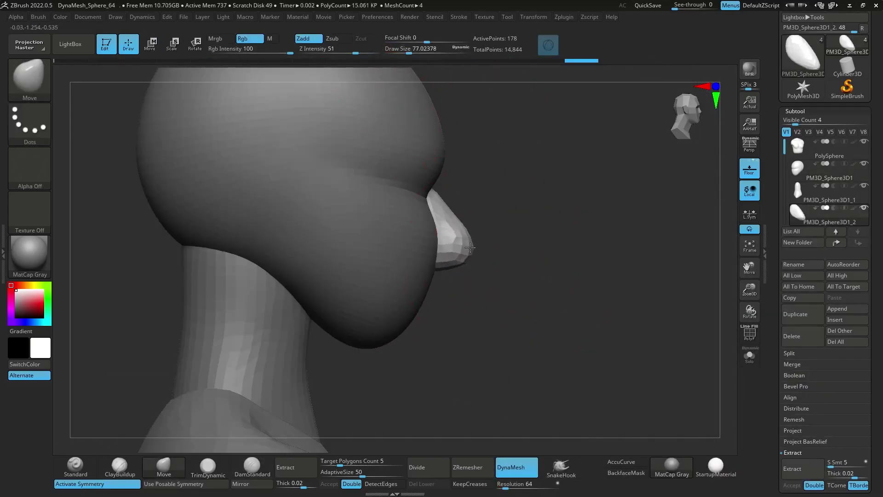
drag(452, 181, 355, 233)
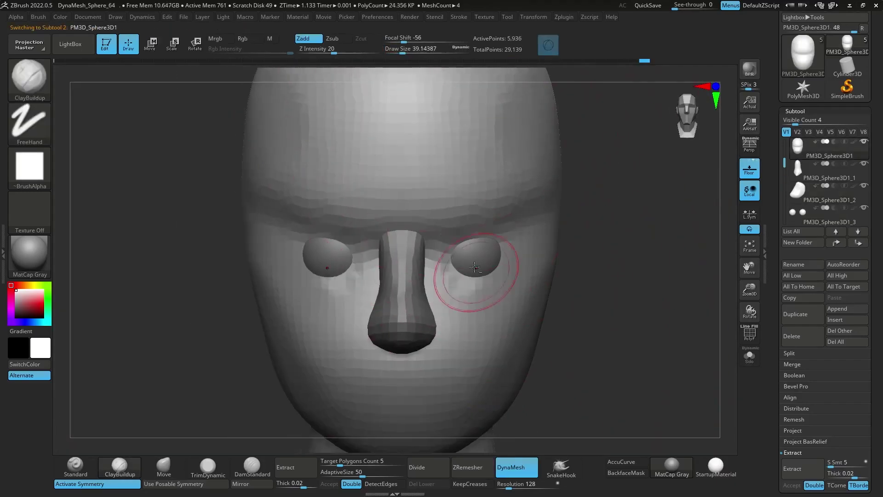
Orbit the head to a three-quarter view.
mouse_move(596, 325)
mouse_down()
mouse_move(642, 295)
mouse_move(489, 228)
mouse_up()
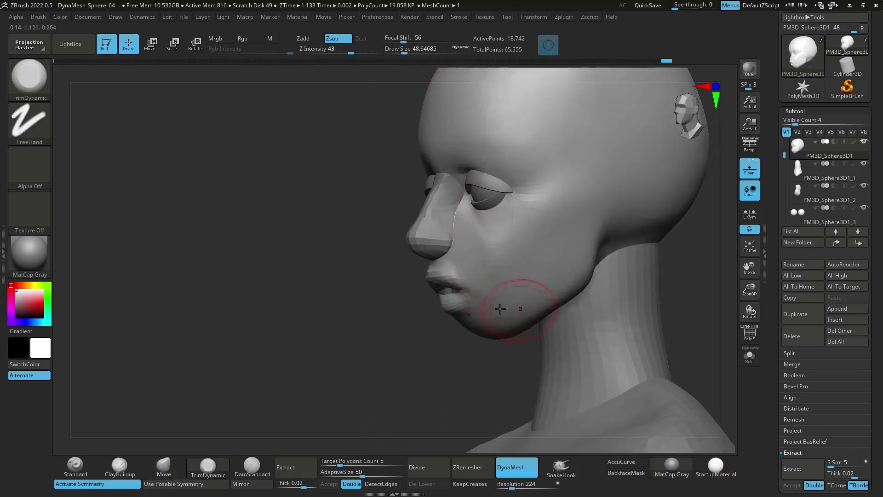
Turn the head from profile to front, then to a side view of neck and shoulder.
drag(501, 308, 605, 248)
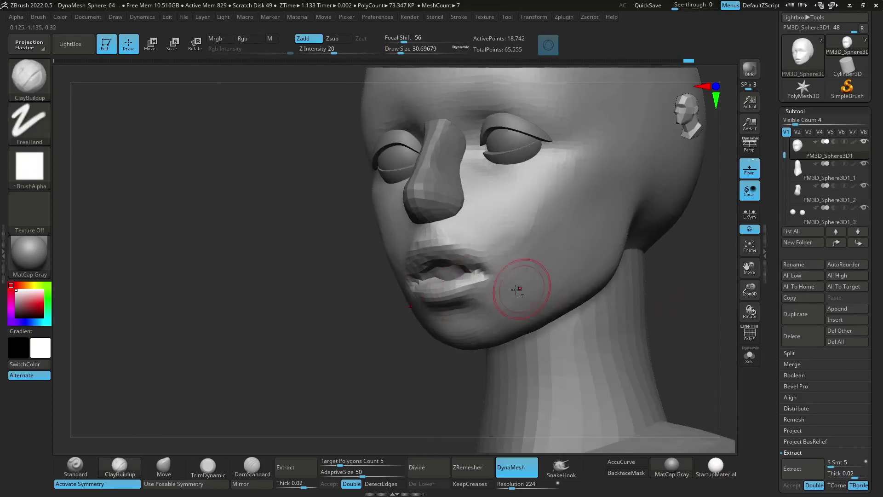
drag(552, 280, 491, 259)
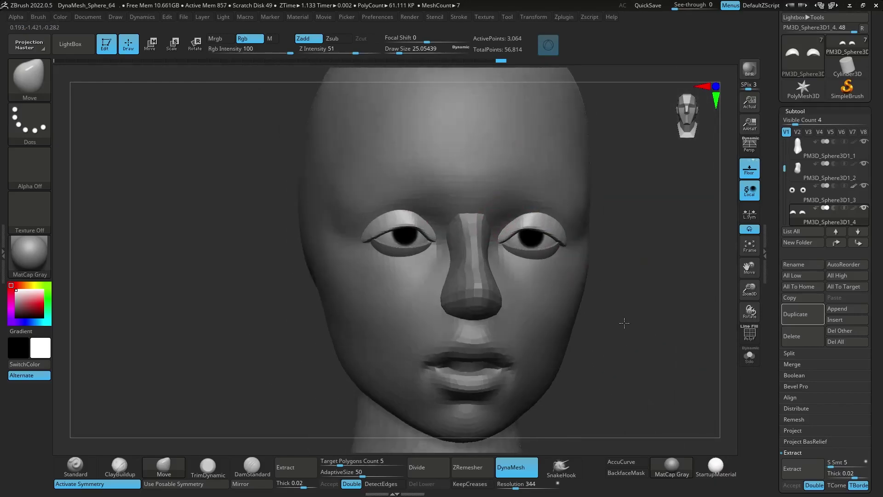
Select the head subtool PM3D_Sphere3D1 and orbit around the bust and face.
alt+click(526, 225)
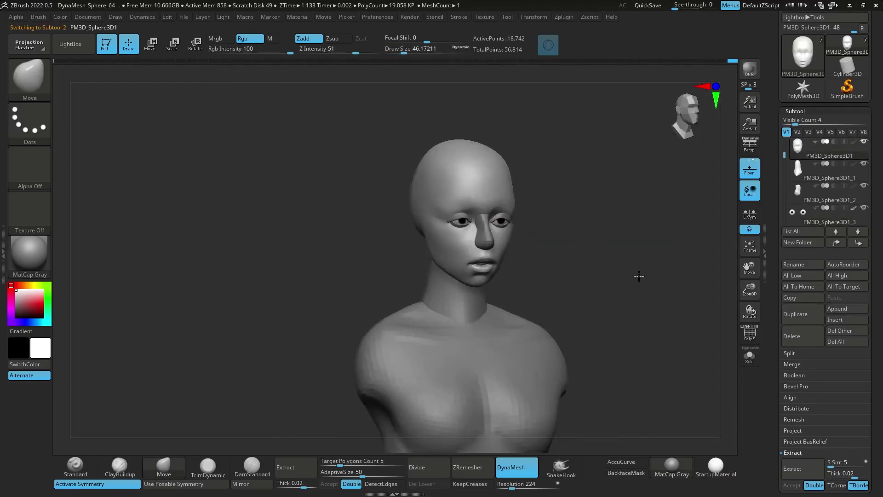
right_drag(546, 213, 533, 225)
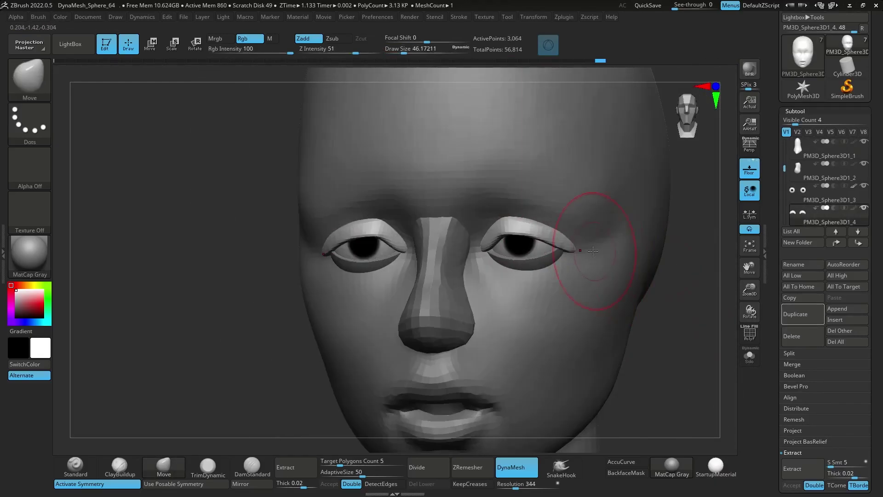
mouse_move(591, 249)
right_down()
mouse_move(672, 291)
mouse_move(606, 228)
right_up()
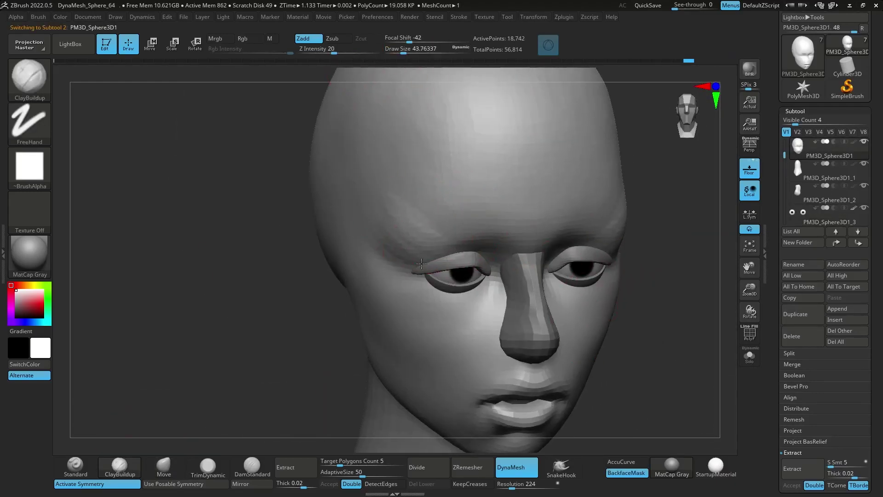
mouse_move(601, 207)
right_down()
mouse_move(552, 207)
mouse_move(668, 309)
right_up()
right_drag(378, 236, 572, 288)
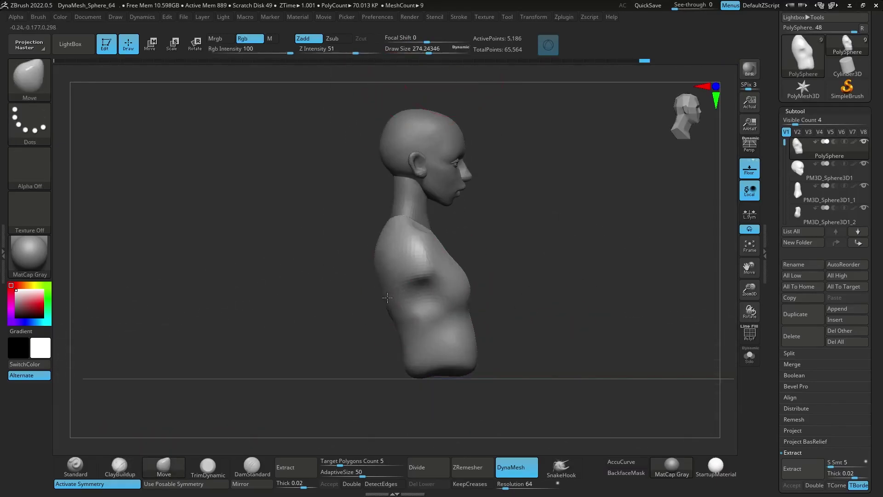
Orbit the bust from an angled front view round to a side profile.
mouse_move(549, 371)
mouse_down()
mouse_move(234, 323)
mouse_move(418, 359)
mouse_move(217, 347)
mouse_move(335, 295)
mouse_move(345, 276)
mouse_move(254, 306)
mouse_move(252, 233)
mouse_move(404, 247)
mouse_move(335, 300)
mouse_up()
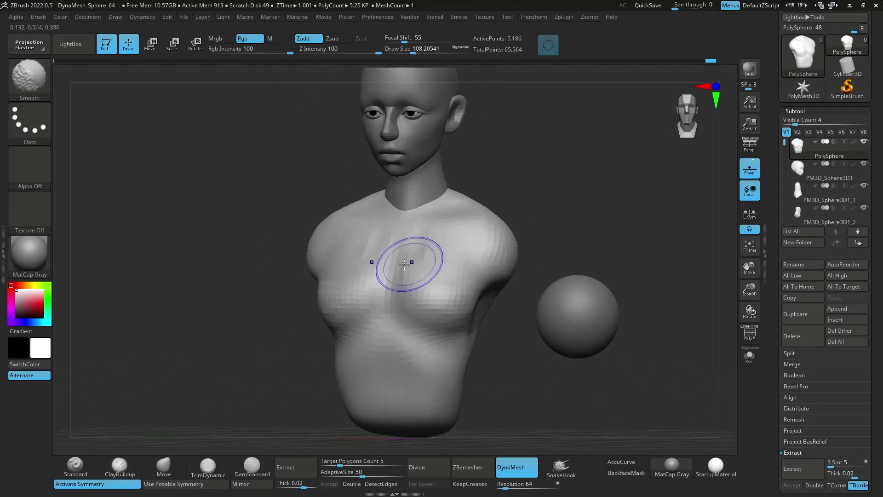
mouse_move(458, 314)
right_down()
mouse_move(473, 275)
mouse_move(459, 356)
right_up()
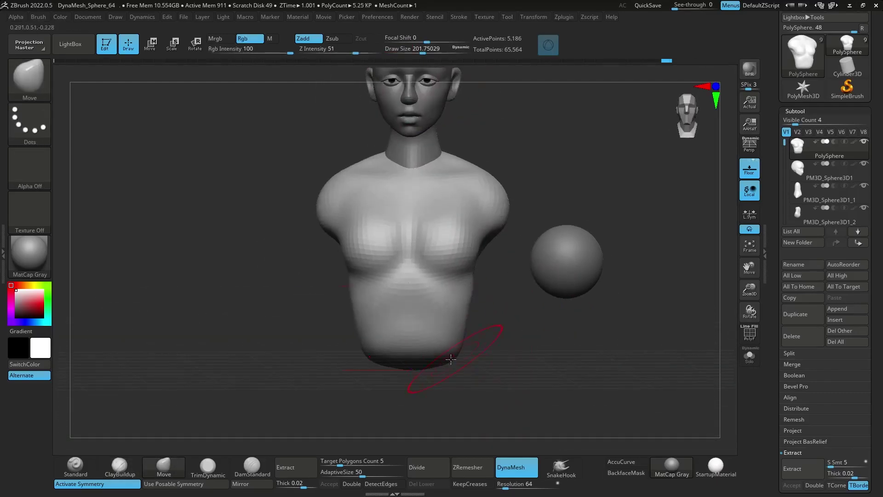
mouse_move(588, 332)
right_down()
mouse_move(615, 205)
mouse_move(634, 327)
right_up()
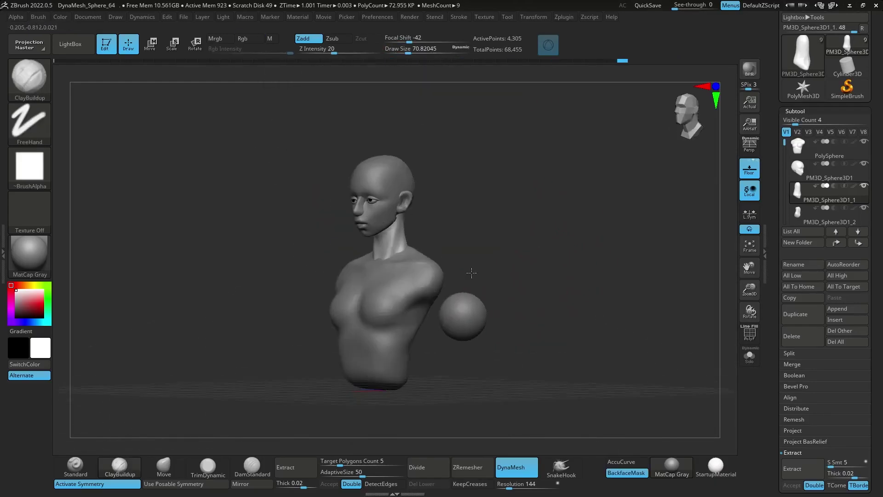
Orbit the bust from three-quarter to a level front view showing the head.
drag(509, 245, 417, 278)
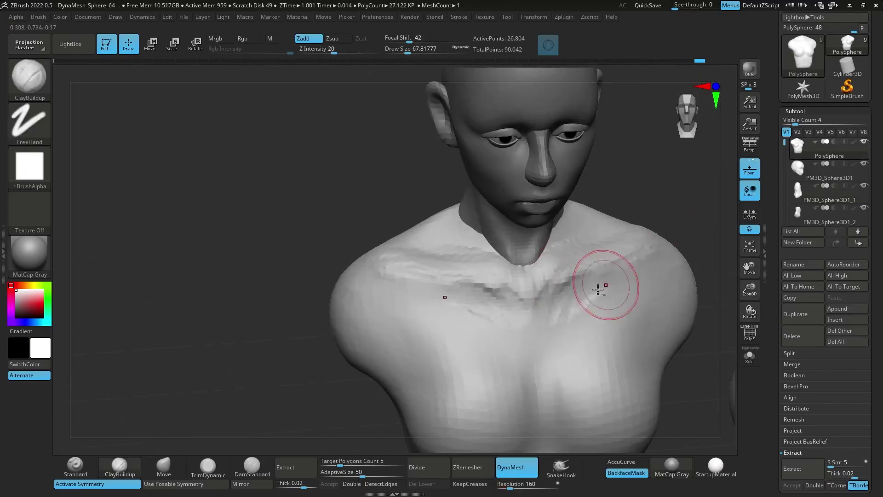
drag(598, 289, 673, 191)
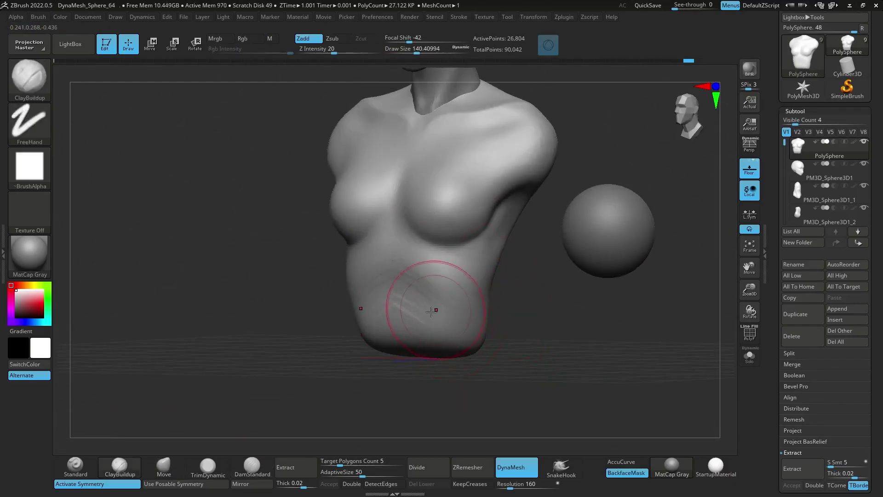
drag(498, 315, 604, 267)
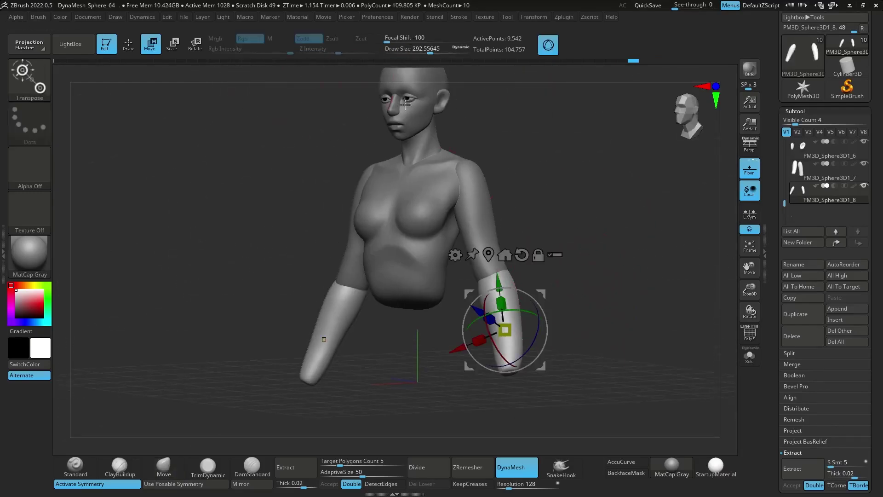
Orbit the model between front, side and three-quarter views of the torso and arms.
mouse_move(548, 275)
mouse_down()
mouse_move(477, 351)
mouse_move(447, 250)
mouse_move(423, 342)
mouse_move(509, 292)
mouse_move(417, 74)
mouse_up()
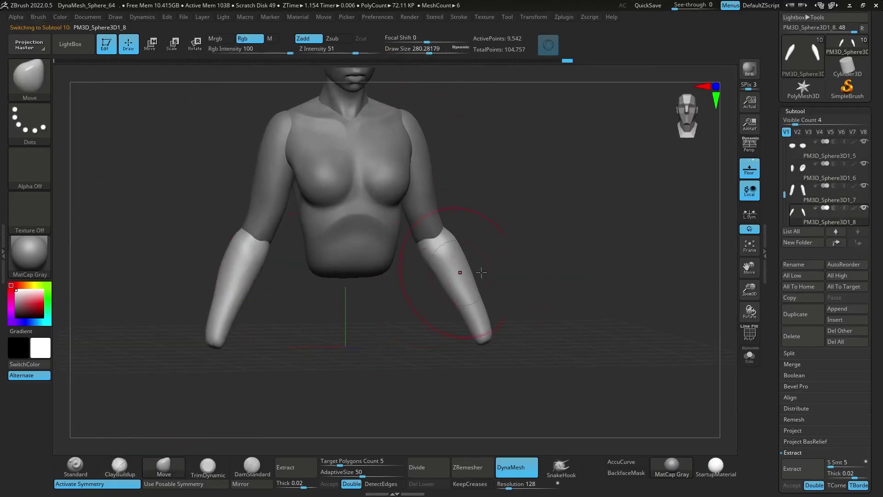
drag(546, 225, 518, 340)
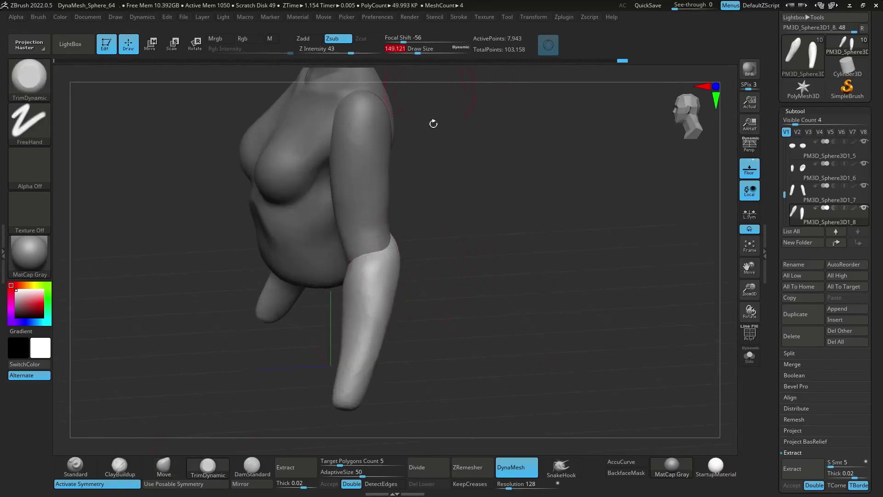
mouse_move(364, 260)
right_down()
mouse_move(406, 340)
mouse_move(358, 334)
mouse_move(267, 393)
right_up()
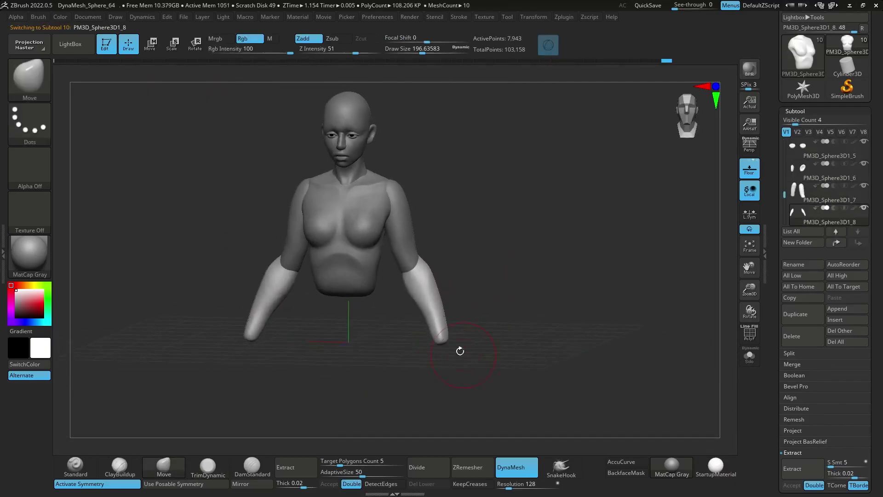
right_drag(610, 214, 554, 270)
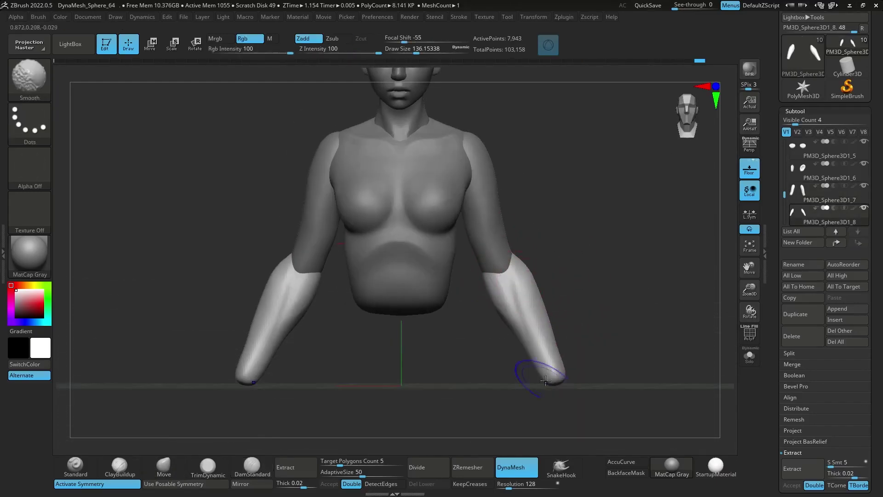
drag(598, 299, 630, 326)
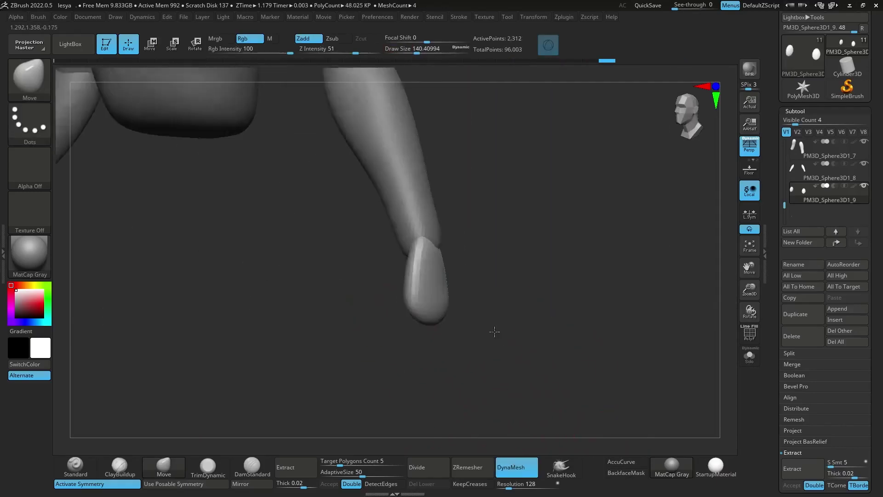
Pull back the view to see both arms and the torso.
drag(502, 280, 514, 272)
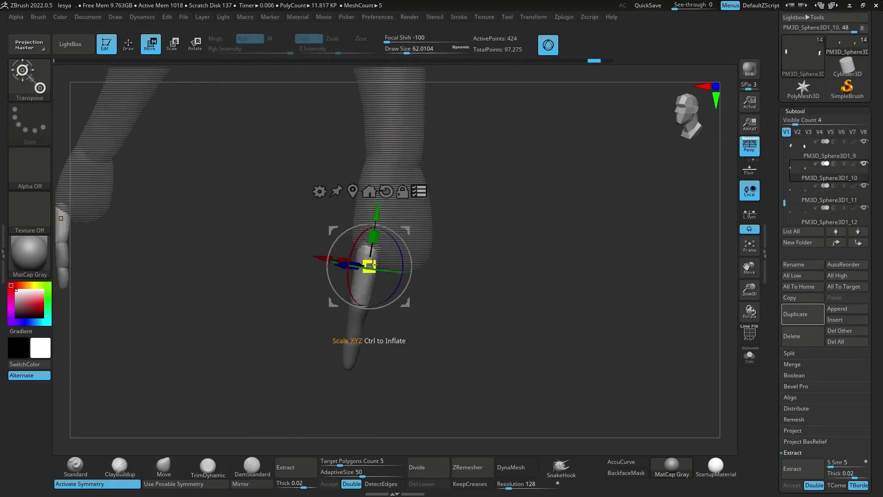
Inspect the finger piece up close and switch back to the Move sculpting brush.
drag(364, 341, 500, 343)
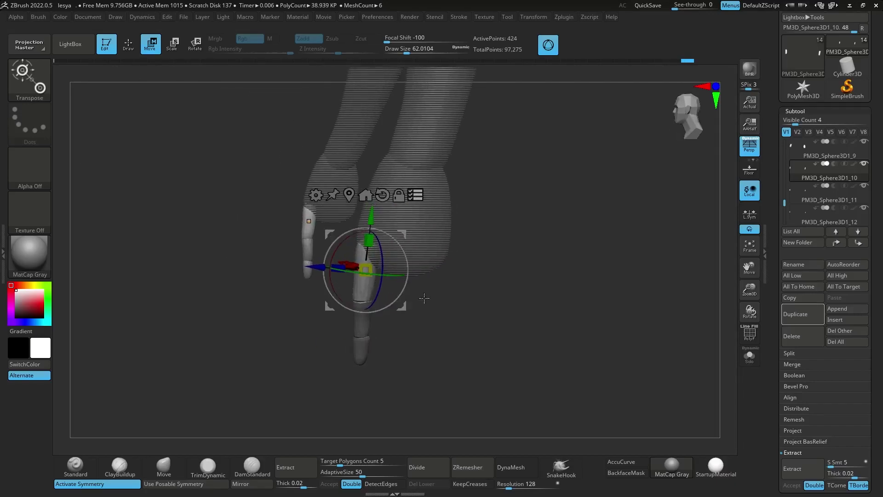
alt+right_drag(424, 298, 549, 358)
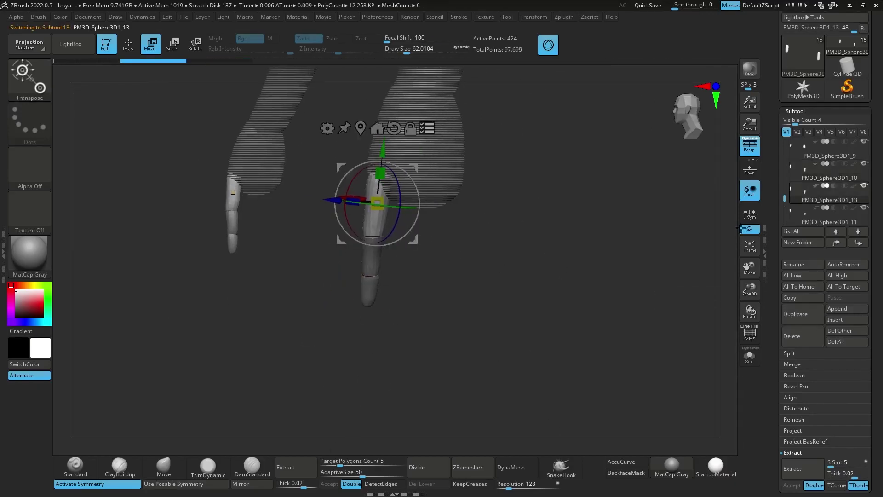
drag(525, 274, 394, 272)
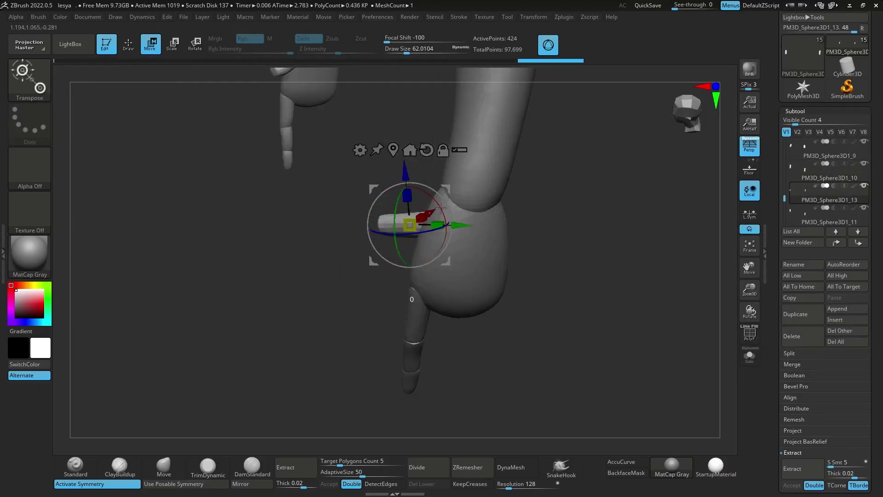
key(q)
key(b)
key(m)
key(v)
Select finger segments on the hand while checking both hands.
drag(405, 138, 386, 254)
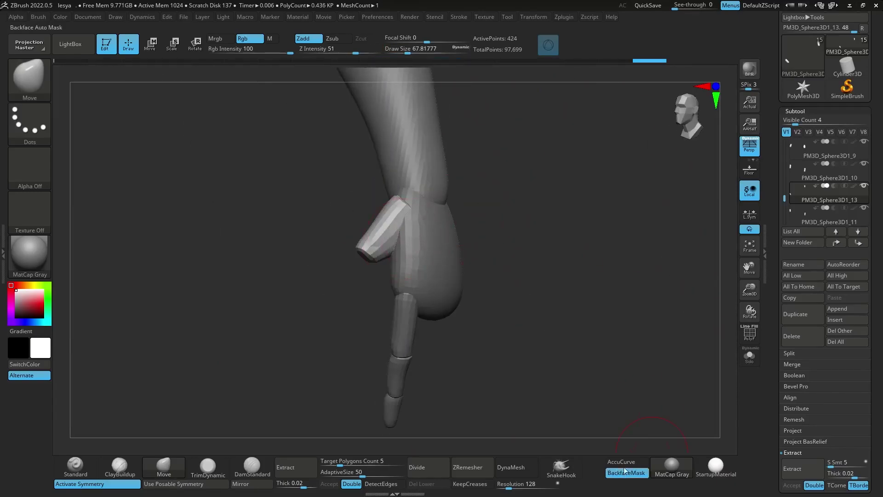
mouse_move(402, 185)
right_down()
mouse_move(538, 240)
mouse_move(470, 226)
mouse_move(439, 253)
right_up()
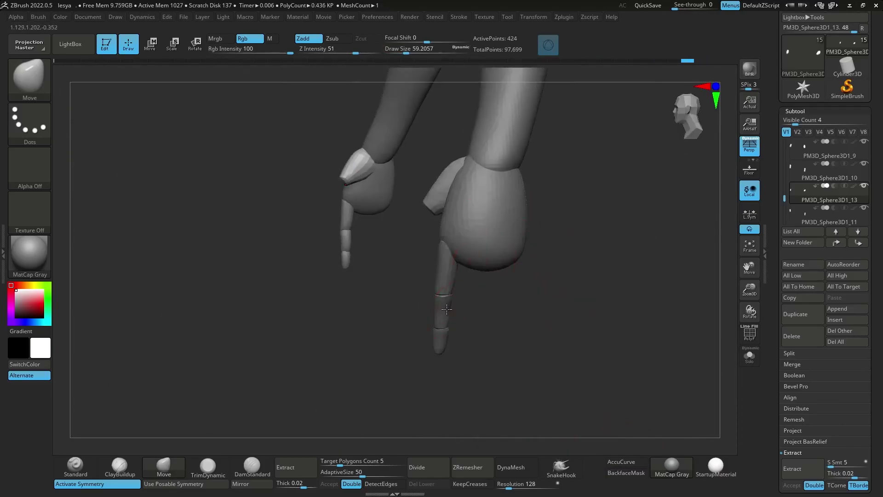
alt+click(427, 170)
mouse_move(638, 320)
right_down()
mouse_move(428, 169)
mouse_move(529, 257)
mouse_move(509, 267)
mouse_move(522, 344)
right_up()
click(828, 217)
mouse_move(413, 231)
right_down()
mouse_move(409, 193)
mouse_move(414, 251)
right_up()
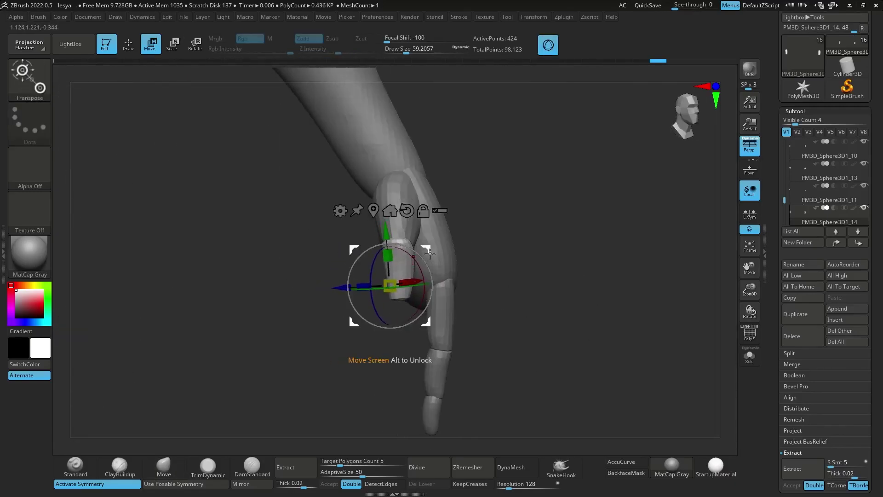
Select the next finger segment and position it with the Transpose Move gizmo.
mouse_move(597, 188)
right_down()
mouse_move(473, 259)
mouse_move(607, 292)
mouse_move(463, 154)
right_up()
alt+click(463, 154)
key(w)
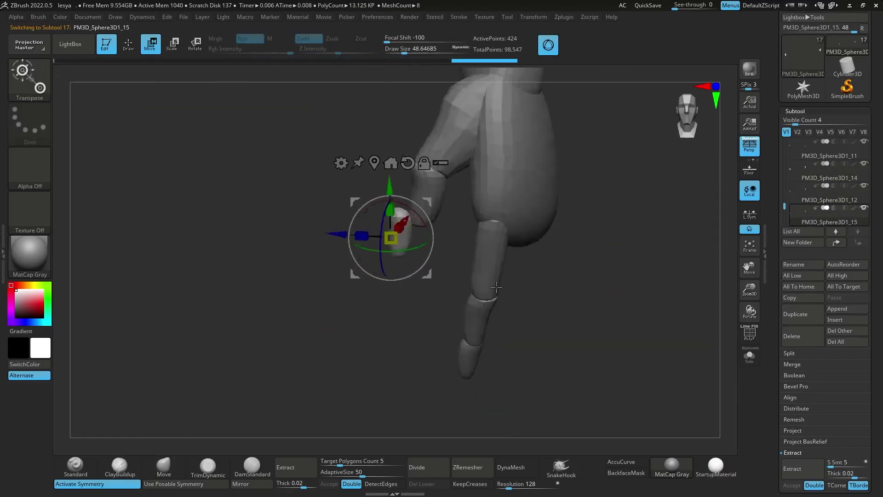
mouse_move(496, 287)
right_down()
mouse_move(599, 381)
mouse_move(453, 208)
right_up()
key(q)
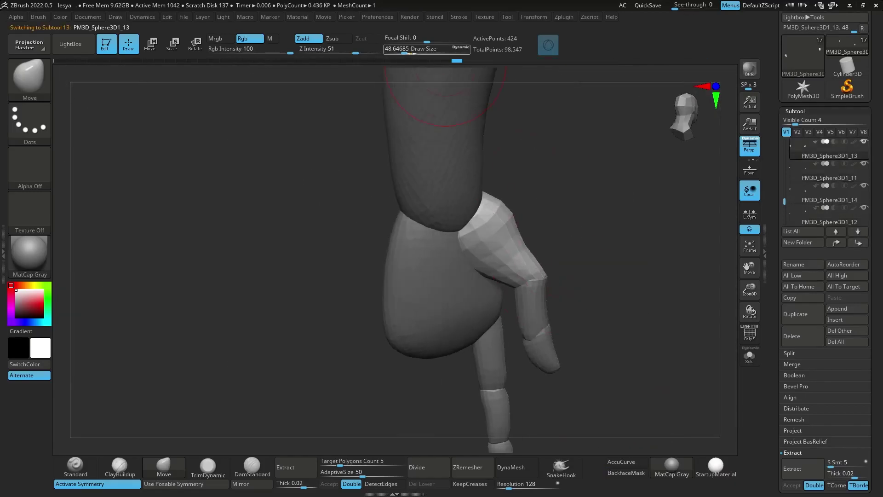
Reposition the finger segment with the gizmo from a new angle, then return to the Move brush.
right_drag(446, 96, 402, 103)
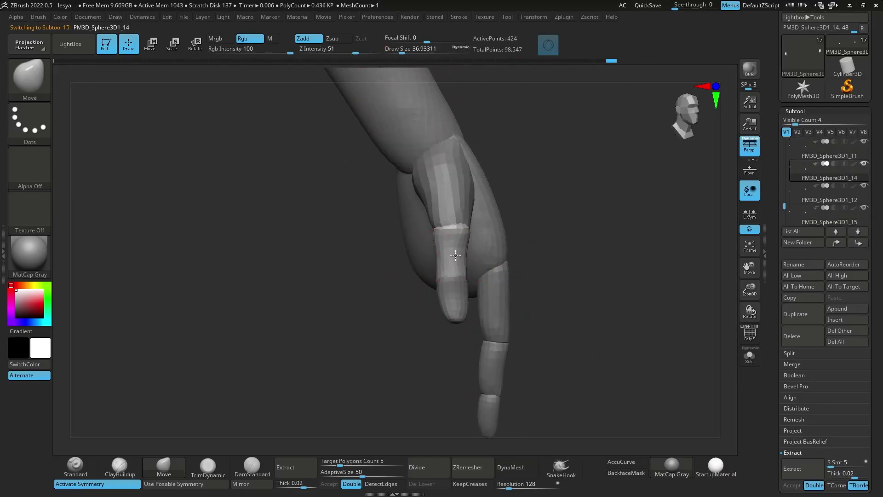
mouse_move(456, 255)
right_down()
mouse_move(516, 212)
mouse_move(489, 310)
right_up()
key(w)
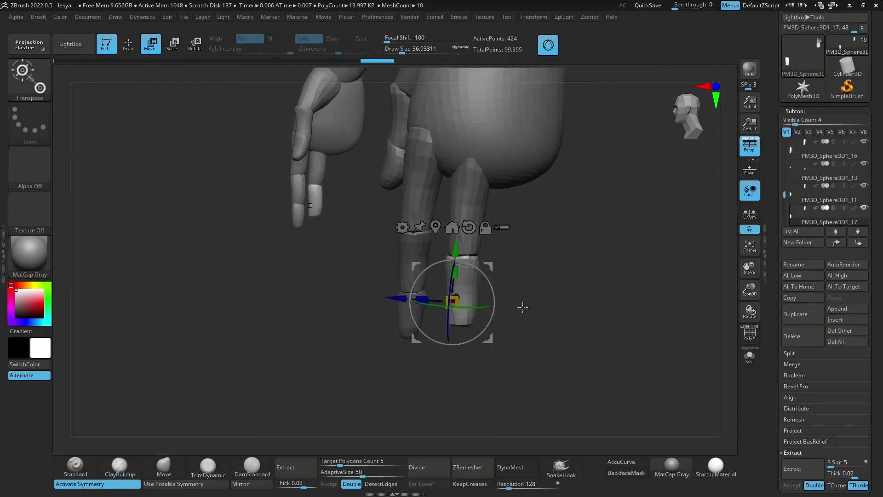
right_drag(523, 307, 532, 292)
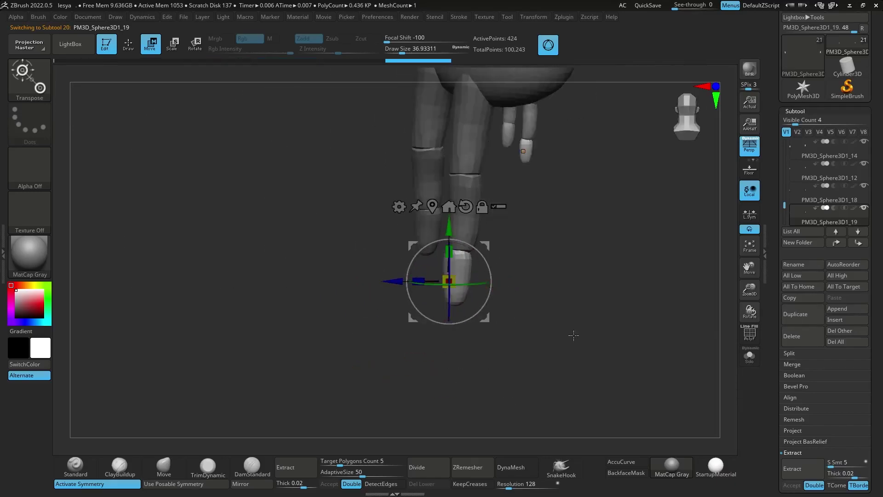
click(177, 467)
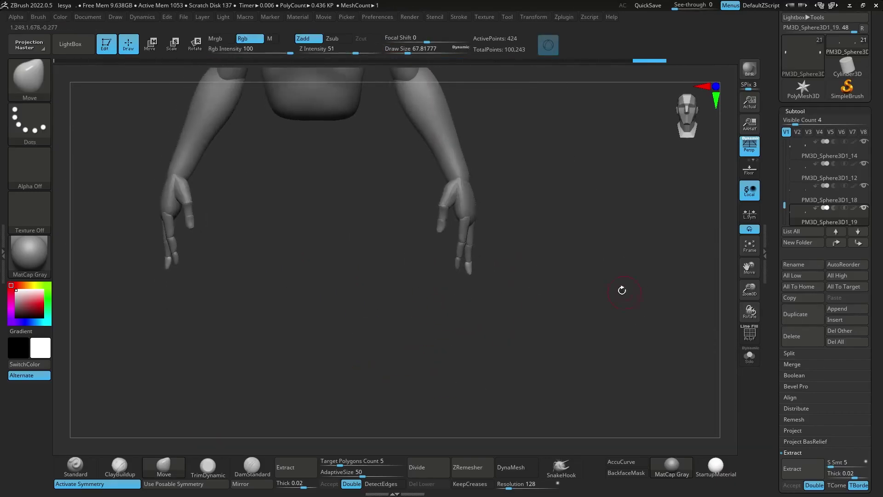
Duplicate a finger segment, place the copy on the hand, and select another segment.
click(785, 309)
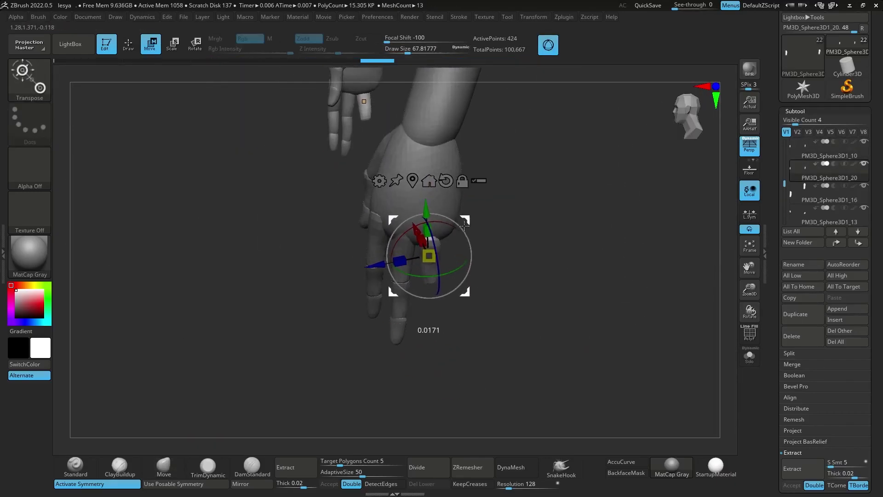
right_drag(464, 224, 424, 230)
mouse_move(426, 353)
right_down()
mouse_move(477, 290)
mouse_move(516, 339)
mouse_move(585, 368)
mouse_move(535, 376)
right_up()
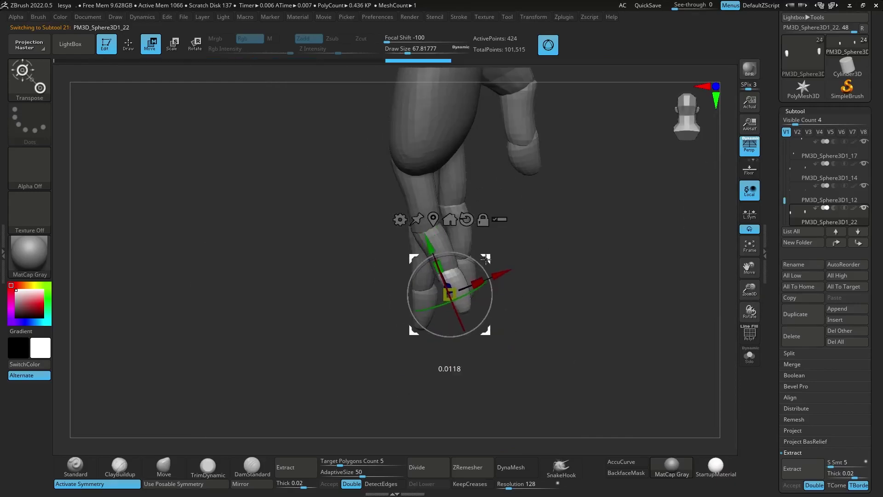
right_drag(474, 261, 567, 374)
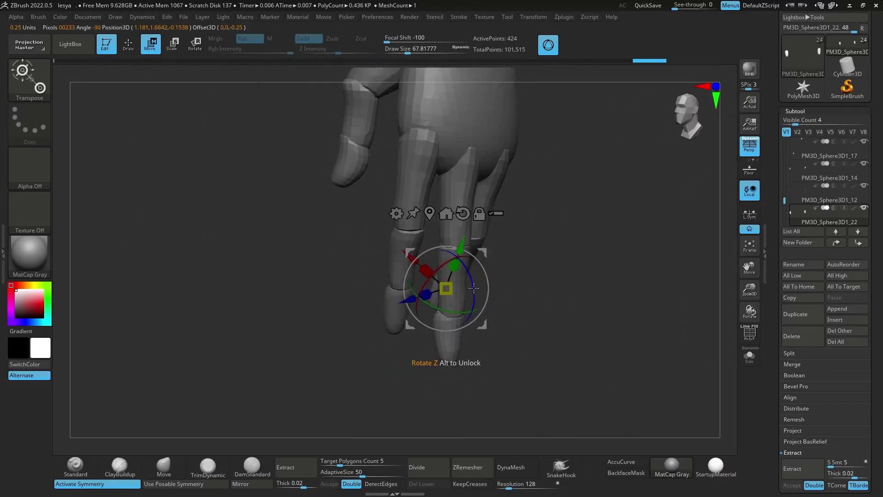
mouse_move(436, 343)
right_down()
mouse_move(592, 375)
mouse_move(490, 297)
right_up()
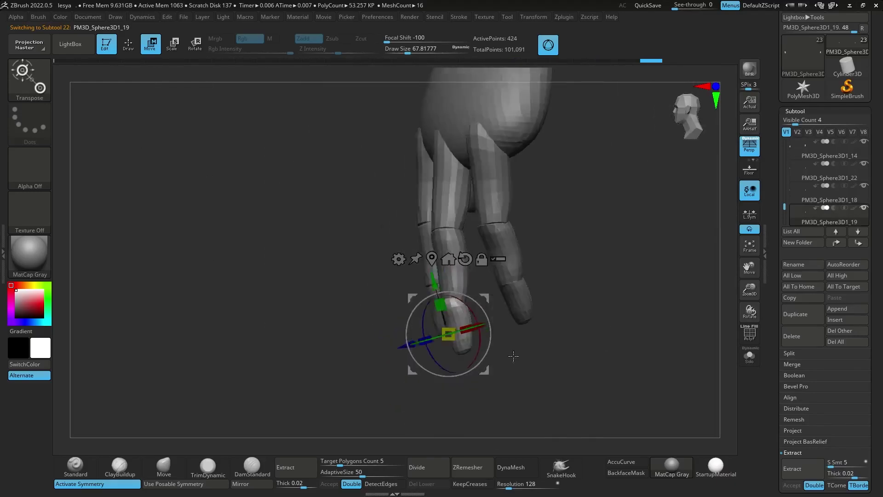
mouse_move(514, 356)
right_down()
mouse_move(472, 317)
mouse_move(610, 334)
mouse_move(565, 412)
mouse_move(532, 368)
right_up()
alt+click(472, 317)
mouse_move(569, 315)
right_down()
mouse_move(585, 282)
mouse_move(623, 299)
mouse_move(542, 299)
right_up()
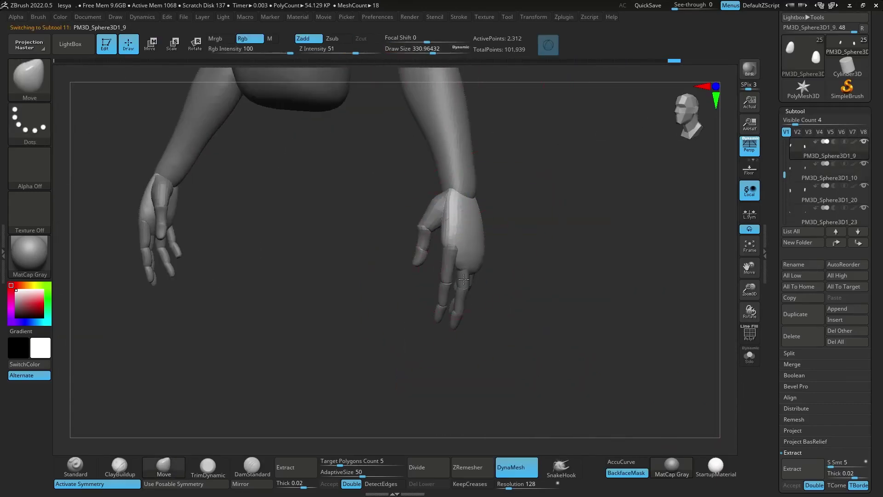
Select the palm, finger and right-hand pieces in turn, ending on the arm mesh.
alt+click(470, 254)
mouse_move(470, 254)
right_down()
mouse_move(477, 245)
mouse_move(509, 335)
mouse_move(442, 295)
mouse_move(467, 255)
mouse_move(453, 276)
right_up()
alt+click(433, 285)
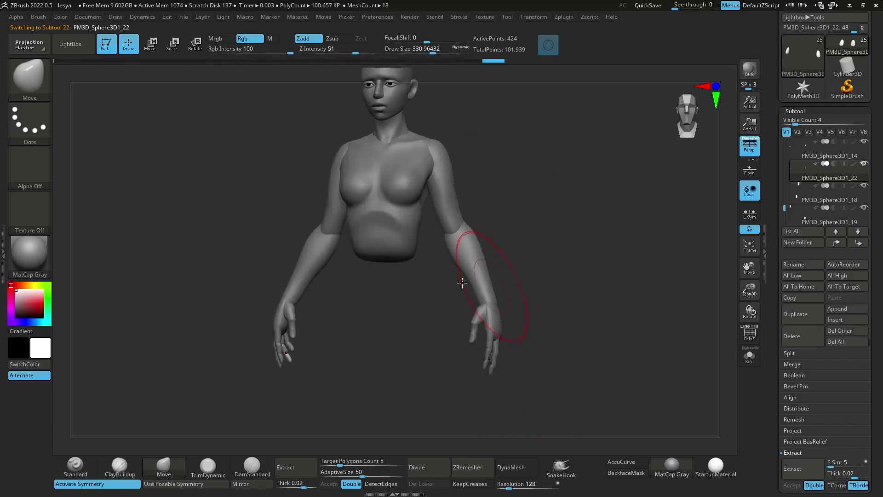
alt+click(453, 276)
mouse_move(556, 326)
right_down()
mouse_move(546, 302)
mouse_move(489, 276)
mouse_move(503, 197)
mouse_move(614, 447)
right_up()
alt+click(489, 276)
mouse_move(489, 266)
right_down()
mouse_move(455, 253)
mouse_move(507, 152)
mouse_move(518, 298)
mouse_move(516, 287)
mouse_move(475, 276)
mouse_move(463, 191)
mouse_move(466, 253)
mouse_move(519, 276)
mouse_move(550, 351)
mouse_move(581, 311)
mouse_move(542, 262)
mouse_move(558, 278)
mouse_move(474, 369)
right_up()
alt+click(466, 253)
Show the whole figure again, select the head mesh and frame the face close up.
alt+click(473, 190)
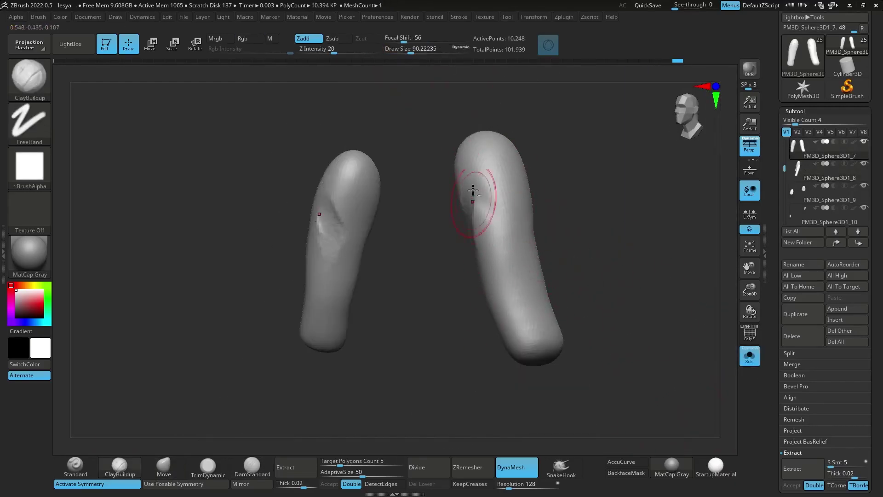
key(alt+s)
mouse_move(473, 190)
right_down()
mouse_move(458, 241)
mouse_move(477, 187)
mouse_move(499, 223)
mouse_move(603, 203)
mouse_move(537, 171)
mouse_move(598, 315)
mouse_move(730, 255)
right_up()
alt+click(597, 316)
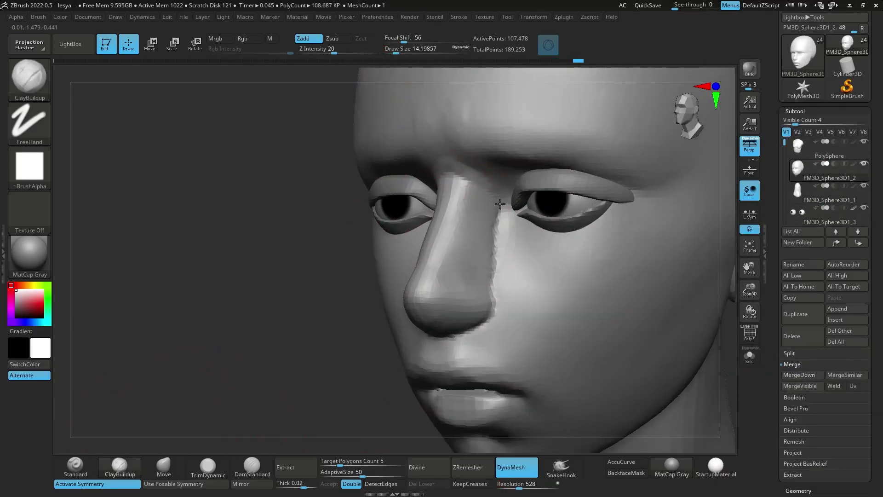
right_drag(575, 184, 474, 171)
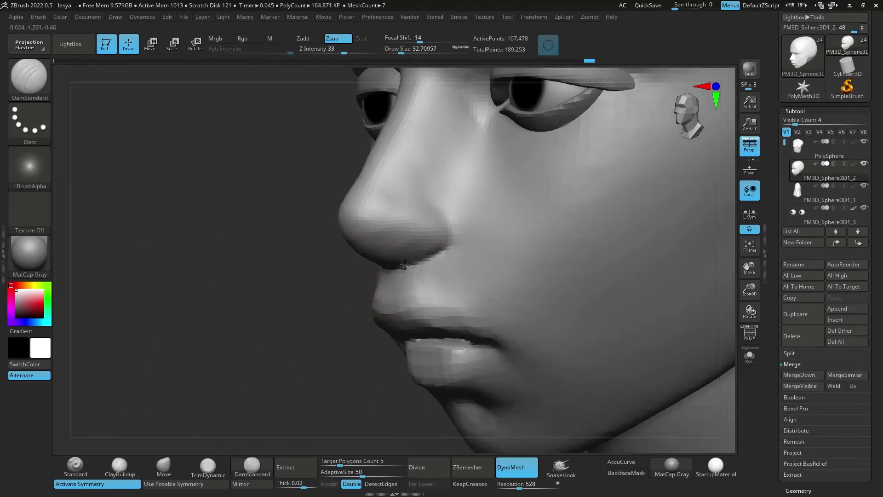
Orbit from a three-quarter view of the face to its other side.
mouse_move(575, 276)
mouse_down()
mouse_move(443, 185)
mouse_move(233, 455)
mouse_move(564, 250)
mouse_move(520, 223)
mouse_up()
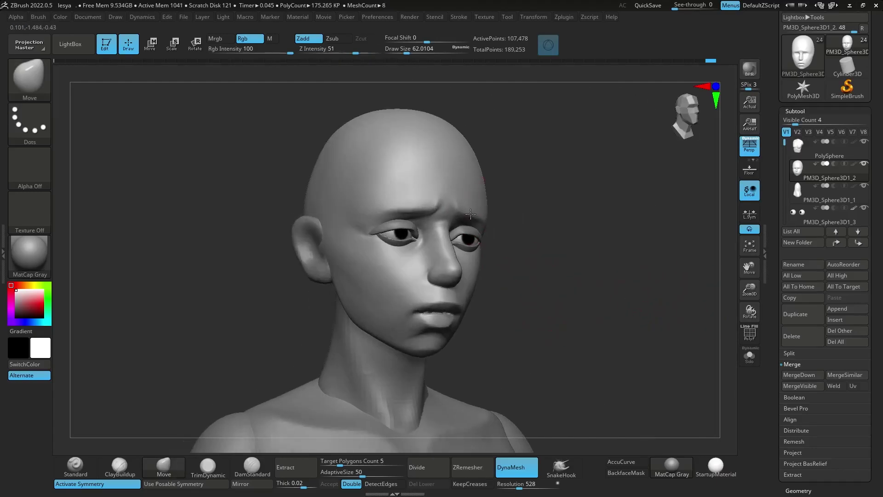
drag(471, 214, 561, 358)
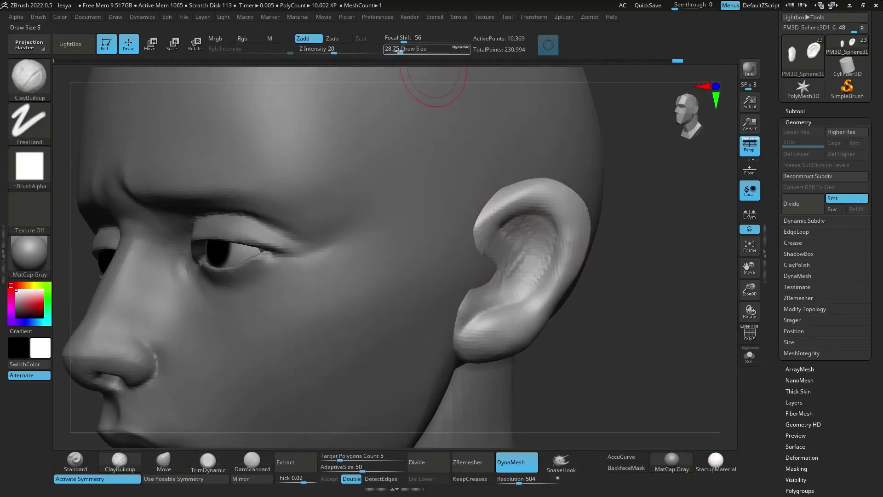
Orbit to the side of the head and zoom in on the ear and eye.
mouse_move(565, 267)
mouse_down()
mouse_move(404, 428)
mouse_move(517, 236)
mouse_up()
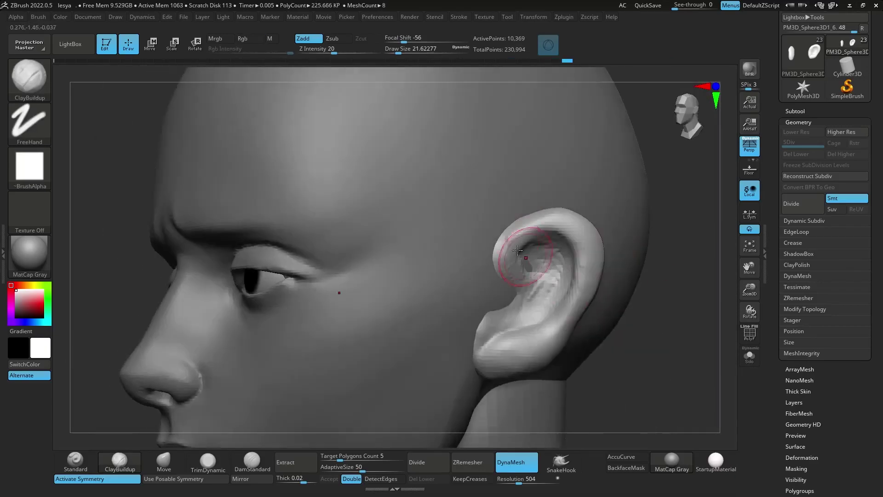
drag(621, 338, 584, 292)
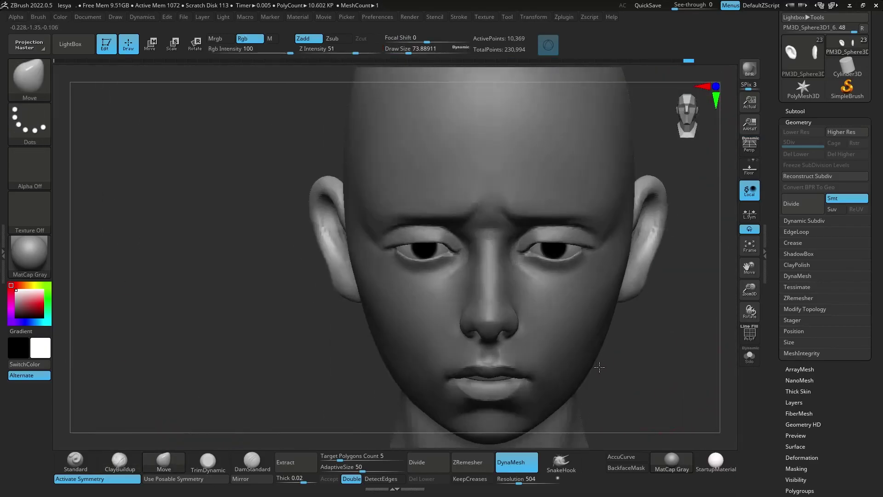
mouse_move(667, 230)
mouse_down()
mouse_move(562, 229)
mouse_move(507, 270)
mouse_move(416, 194)
mouse_move(410, 278)
mouse_up()
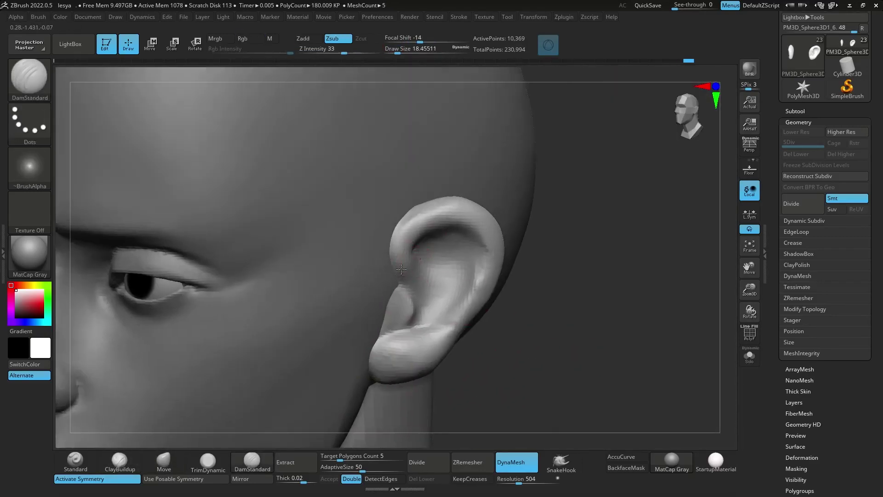
mouse_move(568, 361)
mouse_down()
mouse_move(144, 371)
mouse_move(495, 343)
mouse_up()
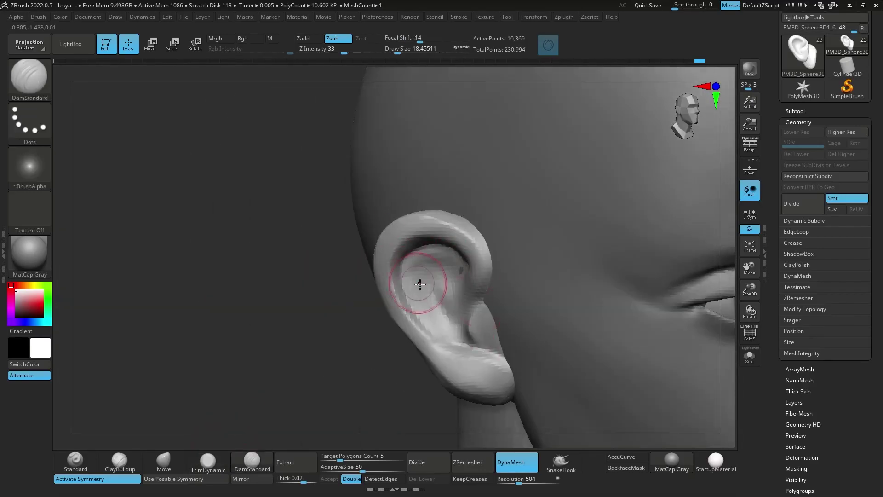
drag(424, 265, 566, 326)
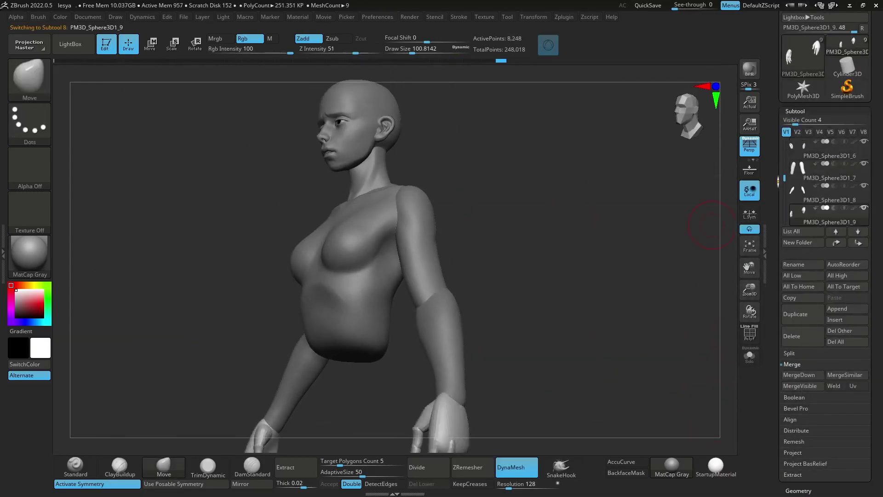
Solo the hand mesh with backface masking and frame the fingertips.
click(750, 356)
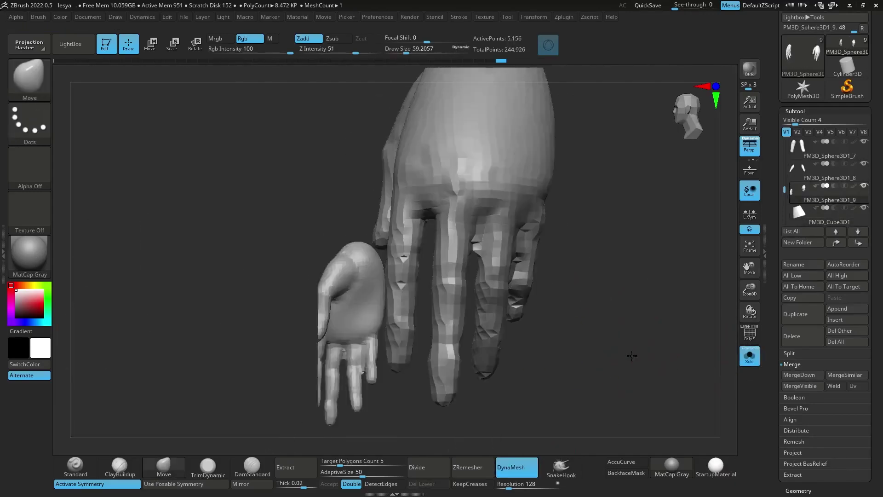
click(627, 473)
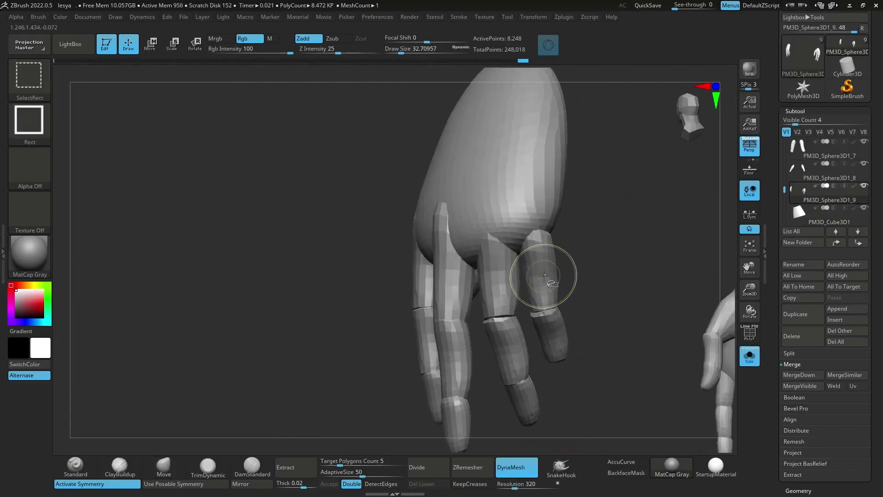
mouse_move(654, 262)
mouse_down()
mouse_move(602, 291)
mouse_move(98, 477)
mouse_up()
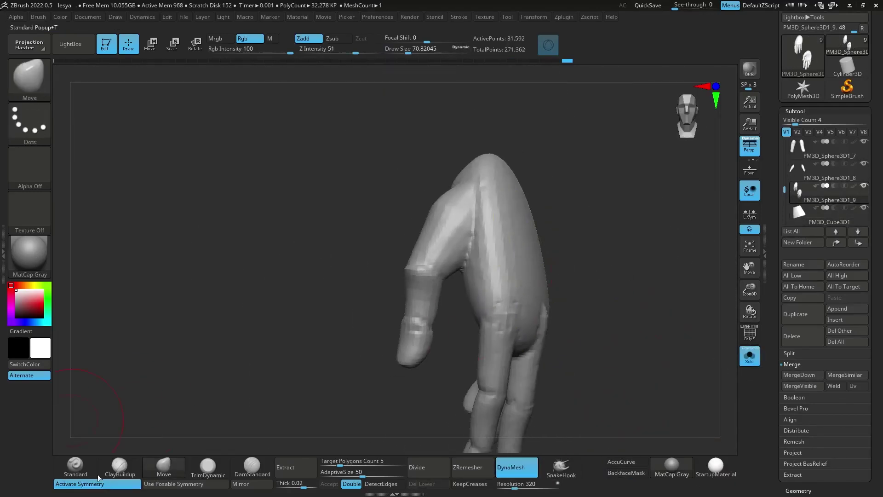
drag(420, 329, 427, 232)
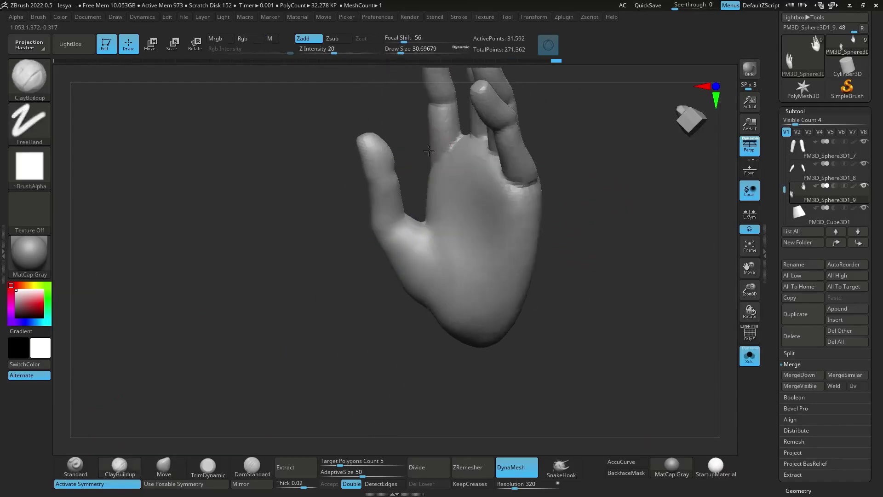
mouse_move(429, 150)
mouse_down()
mouse_move(538, 203)
mouse_move(404, 125)
mouse_up()
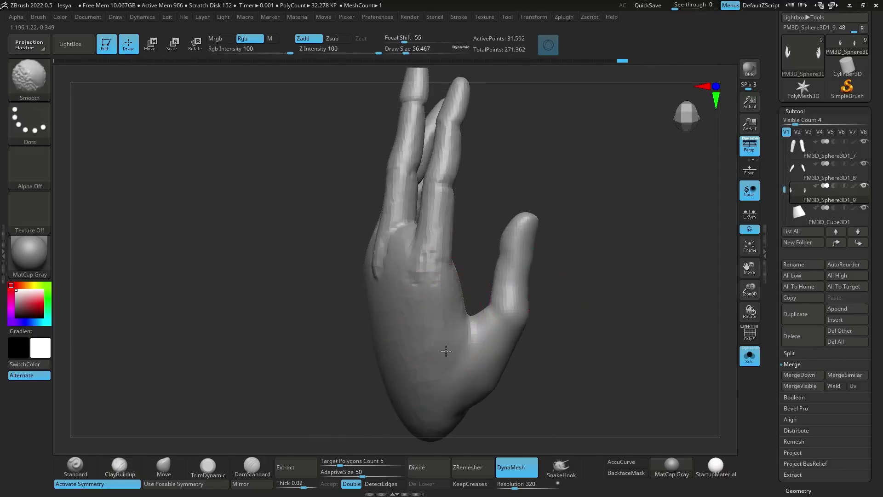
mouse_move(445, 351)
mouse_down()
mouse_move(286, 256)
mouse_move(509, 280)
mouse_move(435, 306)
mouse_move(505, 241)
mouse_move(317, 243)
mouse_move(355, 247)
mouse_move(519, 225)
mouse_move(400, 245)
mouse_up()
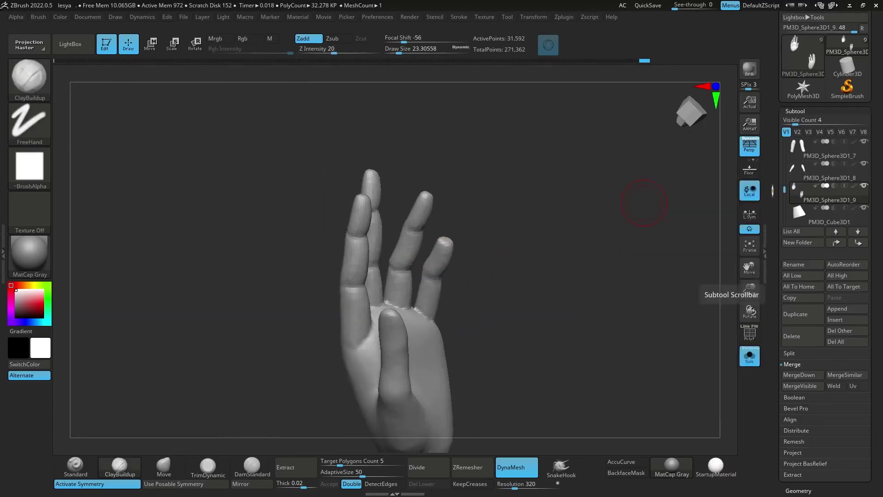
mouse_move(568, 223)
mouse_down()
mouse_move(382, 142)
mouse_move(296, 180)
mouse_up()
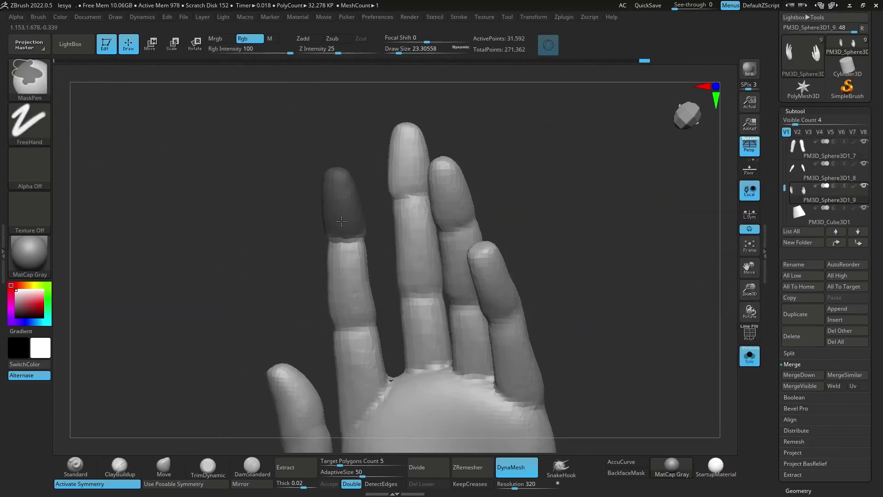
mouse_move(341, 222)
mouse_down()
mouse_move(430, 239)
mouse_move(644, 322)
mouse_up()
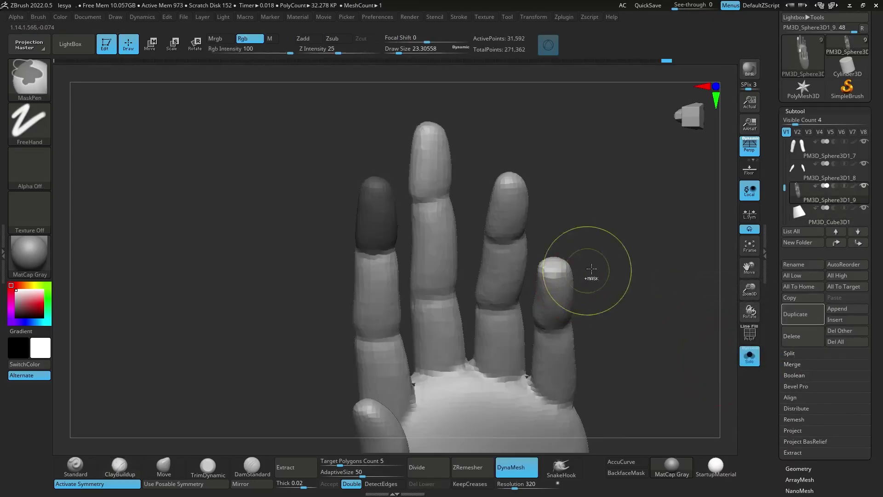
Pull the little fingertip out to a point with SnakeHook.
key(b)
key(s)
click(631, 357)
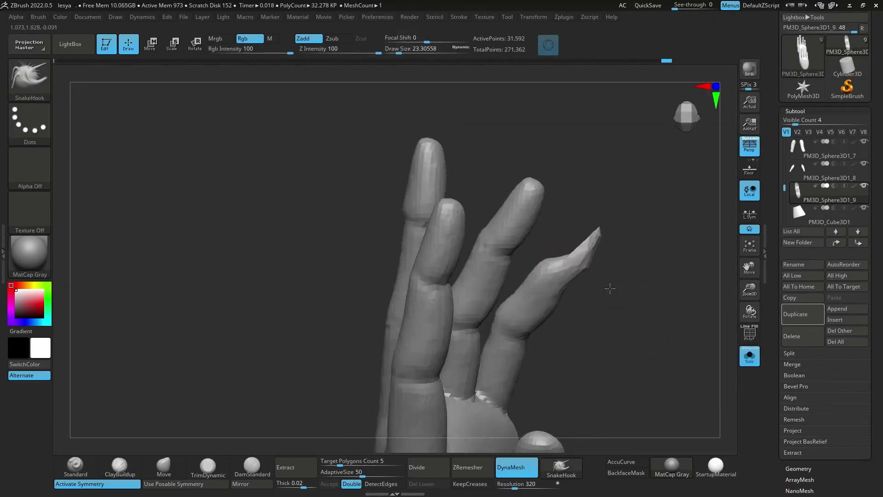
mouse_move(608, 290)
mouse_down()
mouse_move(148, 420)
mouse_move(595, 222)
mouse_move(566, 251)
mouse_move(592, 242)
mouse_move(562, 256)
mouse_move(595, 333)
mouse_move(620, 262)
mouse_move(545, 341)
mouse_move(553, 256)
mouse_move(587, 299)
mouse_up()
key(s)
mouse_move(553, 235)
mouse_down()
mouse_move(489, 300)
mouse_move(485, 348)
mouse_up()
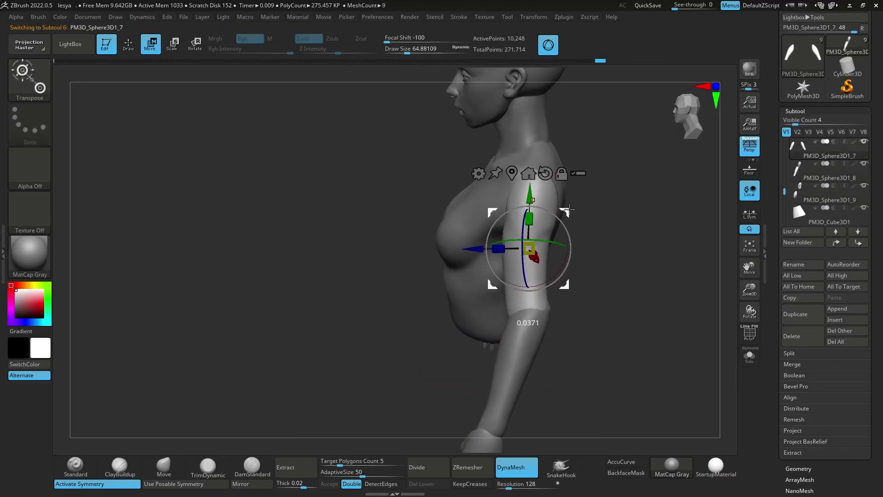
Review head and neck from back and side views, then MergeDown the arm into the body.
key(q)
mouse_move(569, 210)
right_down()
mouse_move(512, 233)
mouse_move(457, 355)
mouse_move(365, 345)
mouse_move(370, 283)
right_up()
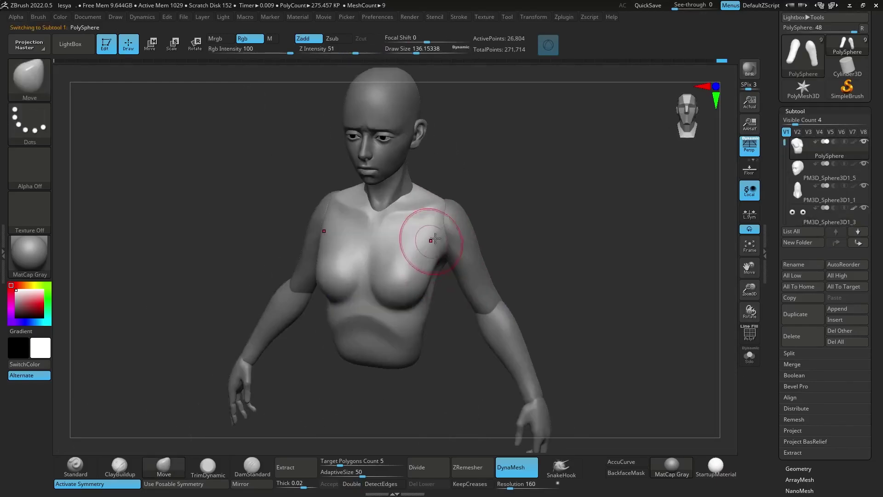
right_drag(507, 255, 485, 291)
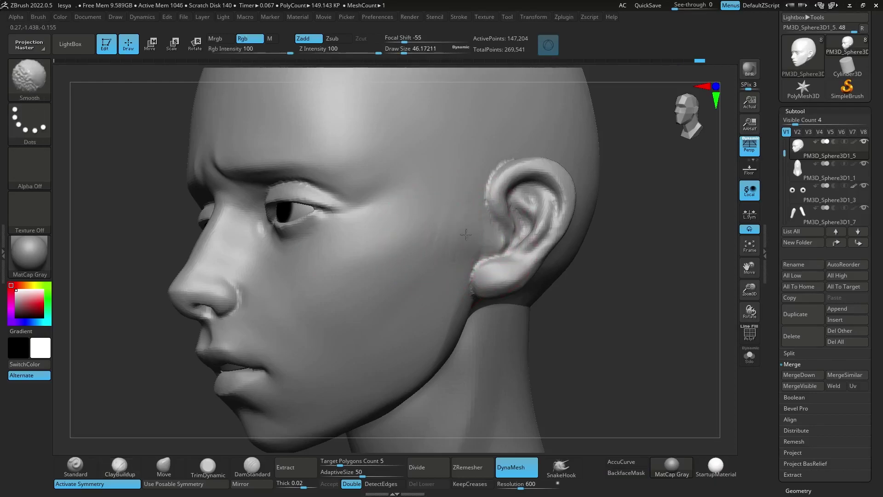
mouse_move(466, 235)
right_down()
mouse_move(437, 276)
mouse_move(282, 267)
mouse_move(272, 236)
right_up()
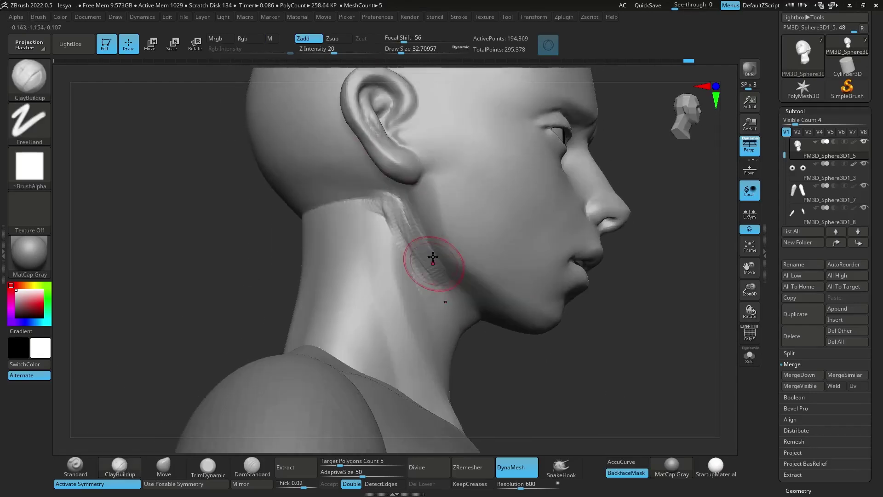
mouse_move(419, 237)
right_down()
mouse_move(352, 221)
mouse_move(398, 244)
right_up()
right_click(398, 244)
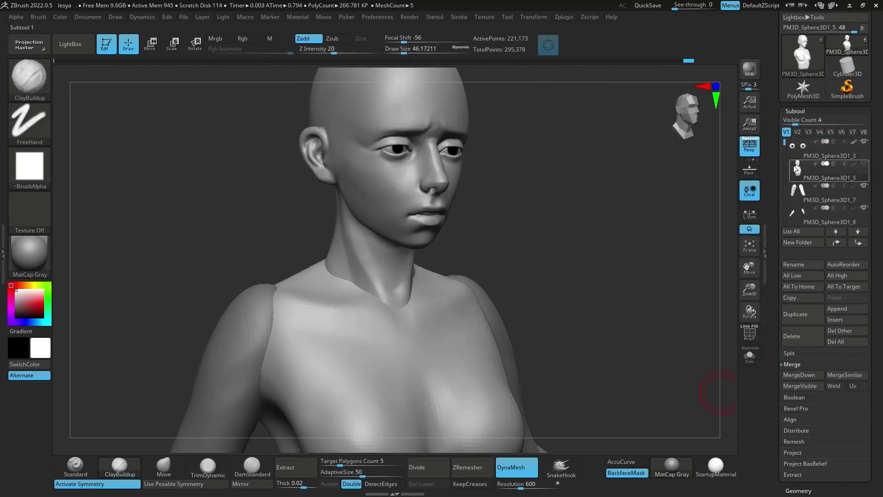
click(799, 375)
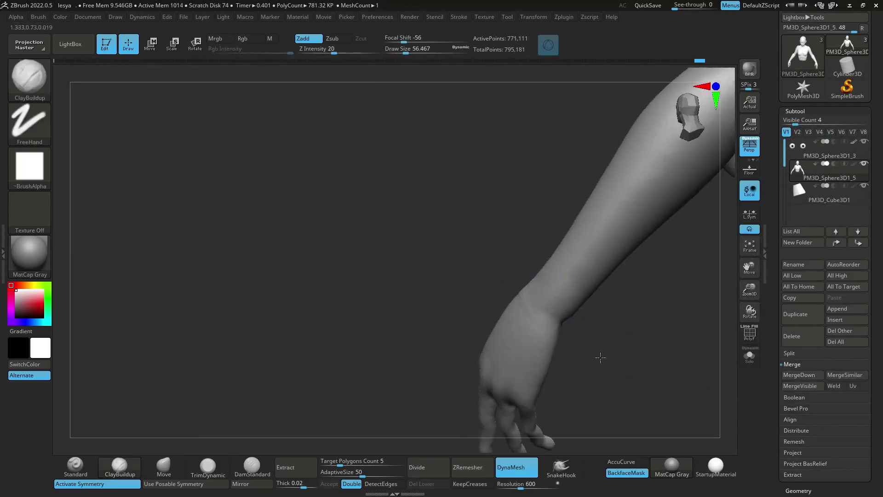
Smooth out the elbow crease on the merged forearm with two Smooth strokes.
mouse_move(578, 298)
right_down()
mouse_move(552, 310)
mouse_move(582, 282)
mouse_move(547, 332)
right_up()
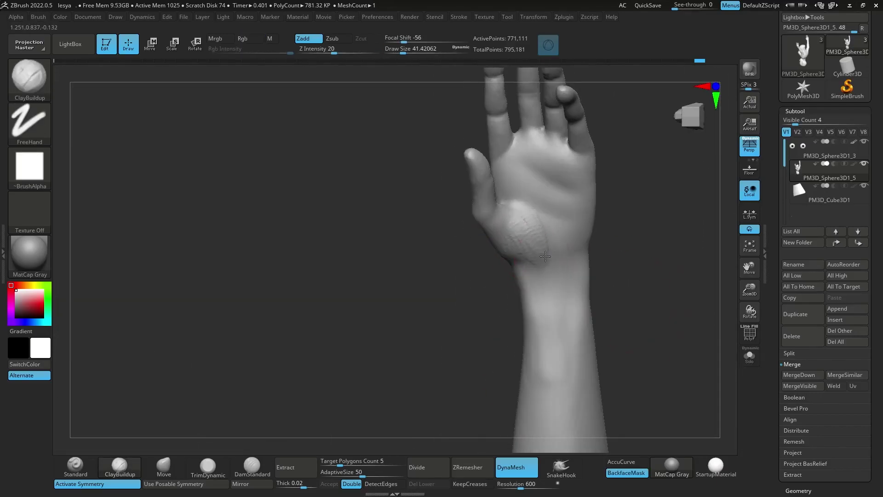
mouse_move(531, 260)
right_down()
mouse_move(506, 276)
mouse_move(420, 285)
mouse_move(450, 384)
mouse_move(446, 292)
mouse_move(587, 321)
mouse_move(481, 229)
mouse_move(590, 159)
mouse_move(339, 245)
mouse_move(349, 262)
right_up()
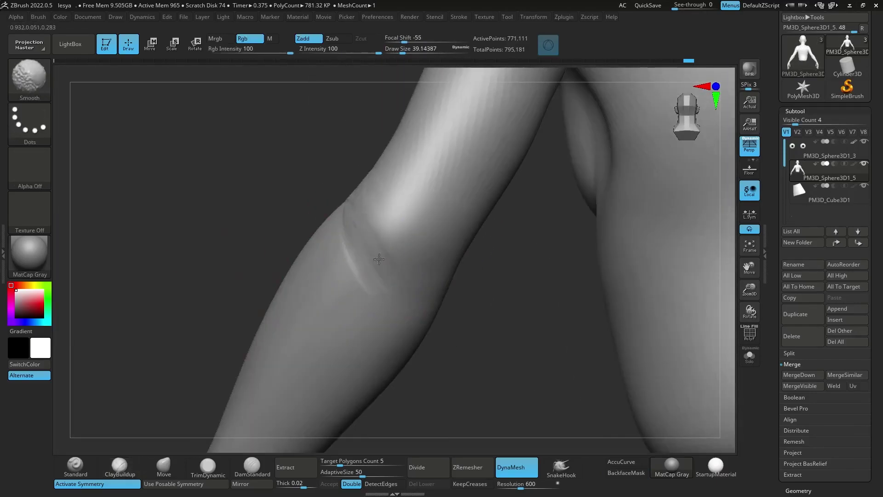
shift+drag(349, 263, 368, 276)
mouse_move(368, 276)
right_down()
mouse_move(416, 310)
mouse_move(460, 298)
mouse_move(635, 317)
mouse_move(592, 371)
mouse_move(537, 235)
mouse_move(501, 217)
mouse_move(571, 259)
right_up()
mouse_move(575, 244)
right_down()
mouse_move(460, 247)
mouse_move(486, 232)
mouse_move(503, 248)
right_up()
Undo the too-low ZRemesher result and remesh at Target Polygons Count 15.8 (about 32,320 points).
key(f)
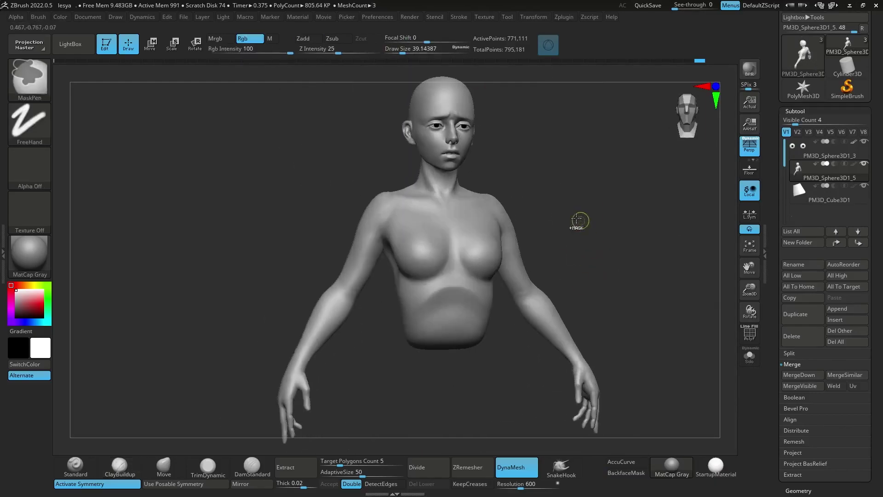
ctrl+right_drag(577, 221, 731, 349)
click(799, 491)
ctrl+right_drag(518, 252, 804, 219)
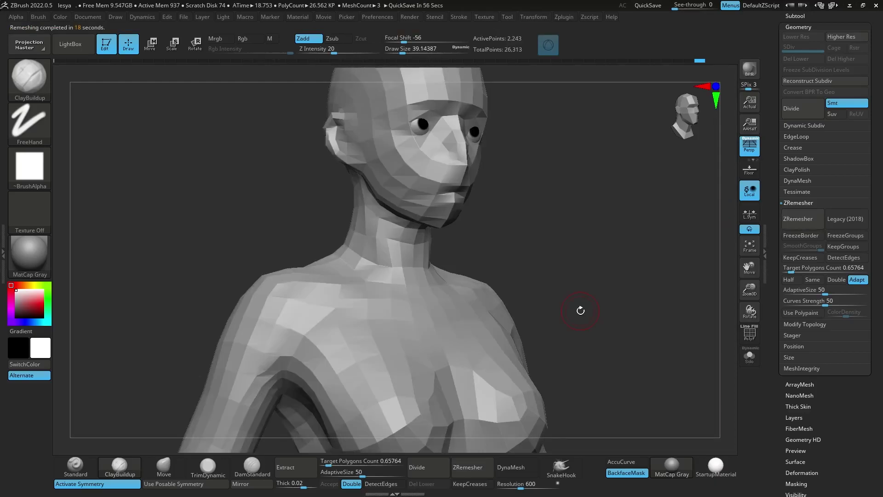
key(ctrl+z)
click(803, 267)
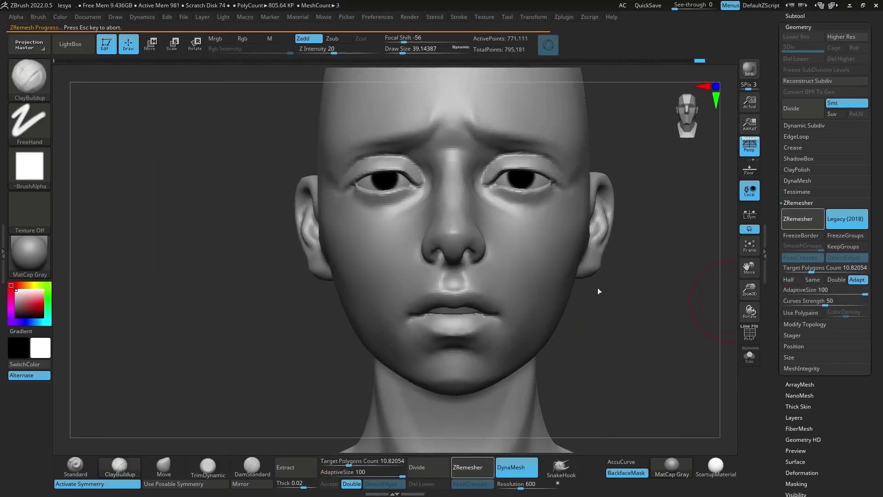
drag(598, 288, 725, 295)
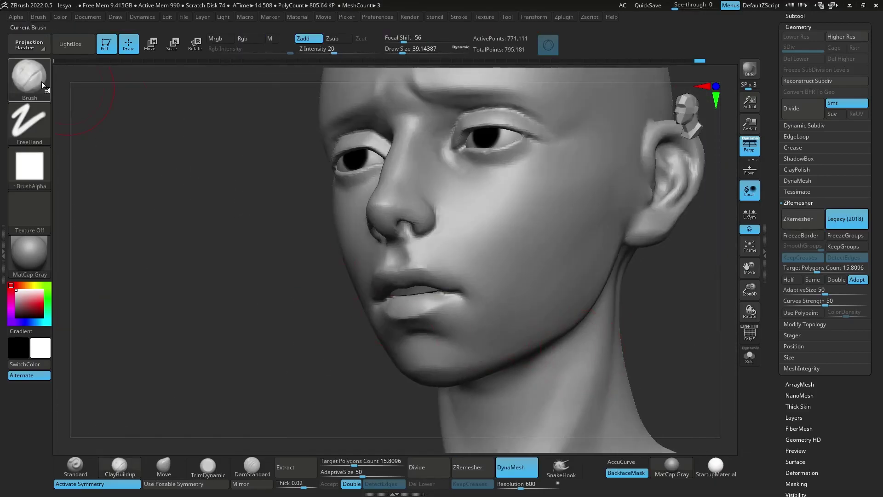
Select the ZRemesherGuides brush for drawing guide curves on the lips.
click(42, 81)
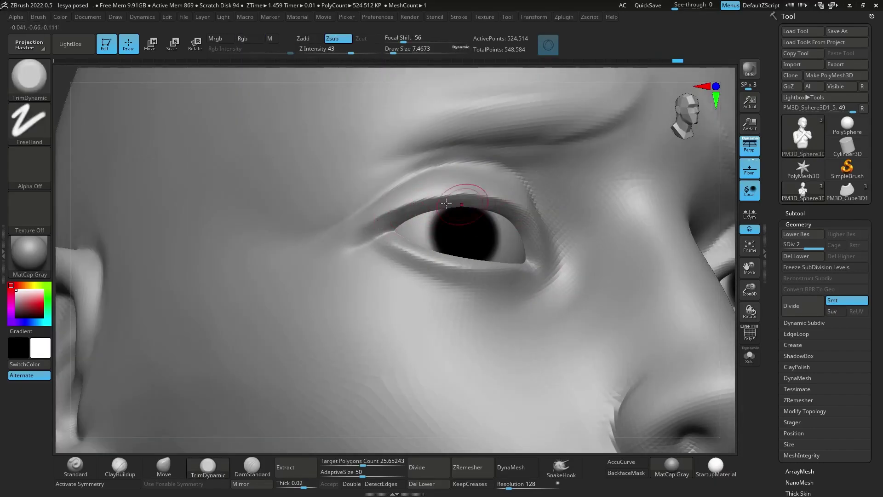
Frame the eyes and set a small Draw Size for carving the upper eyelid creases.
right_drag(446, 204, 527, 229)
mouse_move(468, 195)
right_down()
mouse_move(465, 202)
mouse_move(523, 237)
mouse_move(369, 197)
mouse_move(492, 202)
mouse_move(346, 237)
mouse_move(544, 175)
right_up()
key(ctrl)
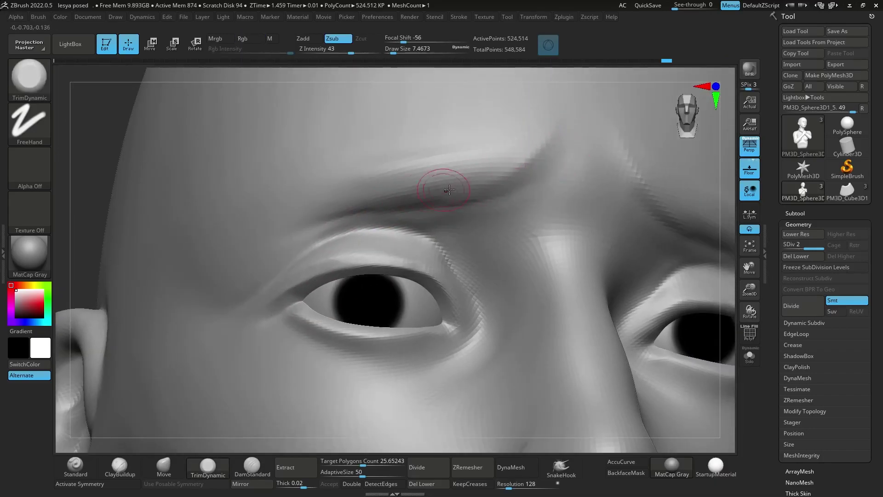
mouse_move(357, 329)
alt+right_down()
mouse_move(414, 325)
mouse_move(445, 221)
mouse_move(444, 296)
mouse_move(414, 323)
alt+right_up()
mouse_move(322, 322)
alt+right_down()
mouse_move(350, 276)
mouse_move(424, 271)
mouse_move(409, 285)
mouse_move(417, 293)
mouse_move(460, 256)
mouse_move(173, 173)
mouse_move(436, 196)
mouse_move(435, 230)
alt+right_up()
key(s)
drag(434, 233, 437, 234)
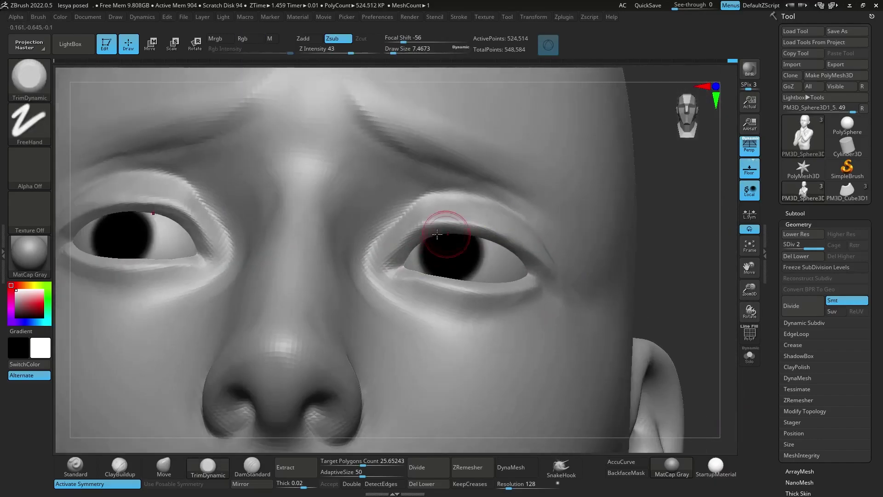
mouse_move(546, 276)
right_down()
mouse_move(508, 250)
mouse_move(299, 216)
mouse_move(445, 236)
mouse_move(136, 489)
right_up()
mouse_move(277, 226)
right_down()
mouse_move(450, 230)
mouse_move(458, 208)
right_up()
Turn on X symmetry and zoom in on the mouth for lip detailing.
scroll(493, 215, down, 2)
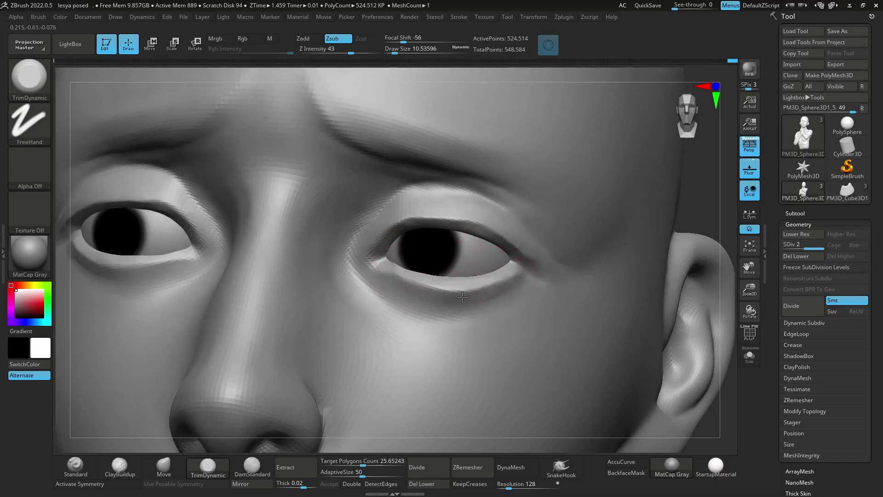
scroll(395, 181, down, 3)
scroll(401, 182, down, 3)
key(x)
mouse_move(400, 182)
right_down()
mouse_move(414, 322)
mouse_move(376, 309)
mouse_move(375, 266)
mouse_move(377, 225)
mouse_move(394, 361)
mouse_move(365, 335)
mouse_move(348, 288)
right_up()
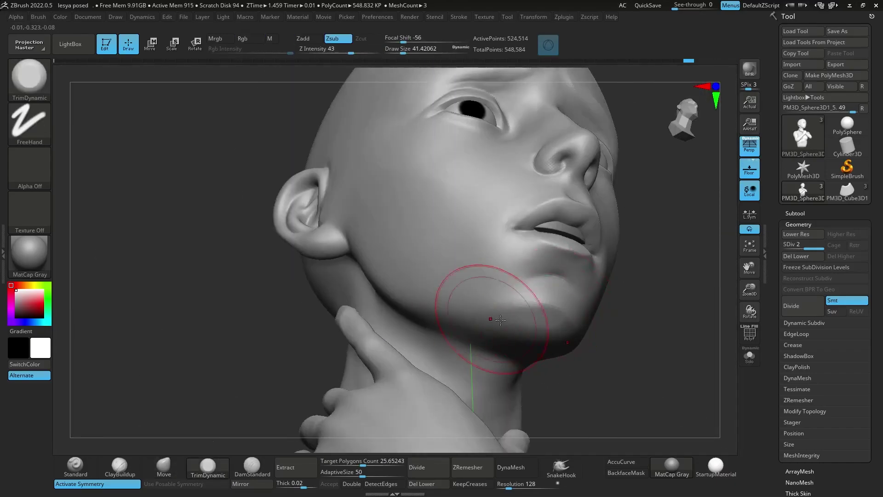
Orbit the head to a three-quarter view.
right_drag(500, 319, 445, 333)
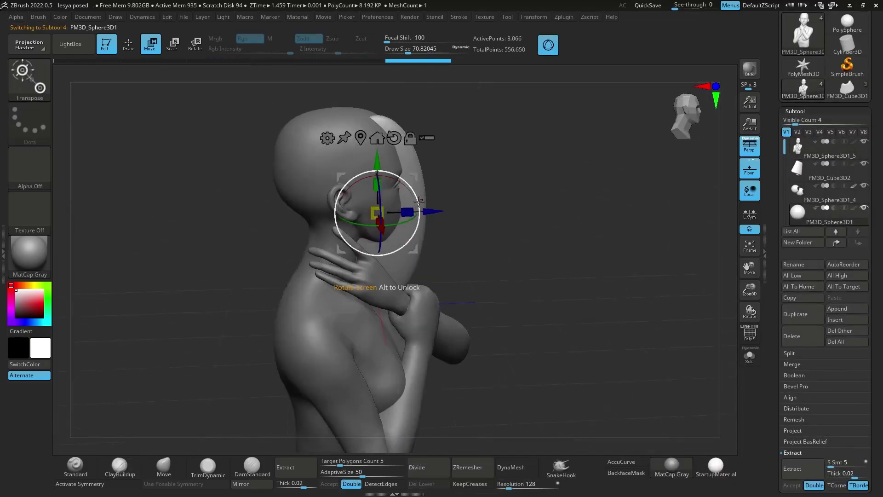
DynaMesh the new ellipsoid piece at resolution 64.
click(512, 468)
drag(750, 312, 756, 319)
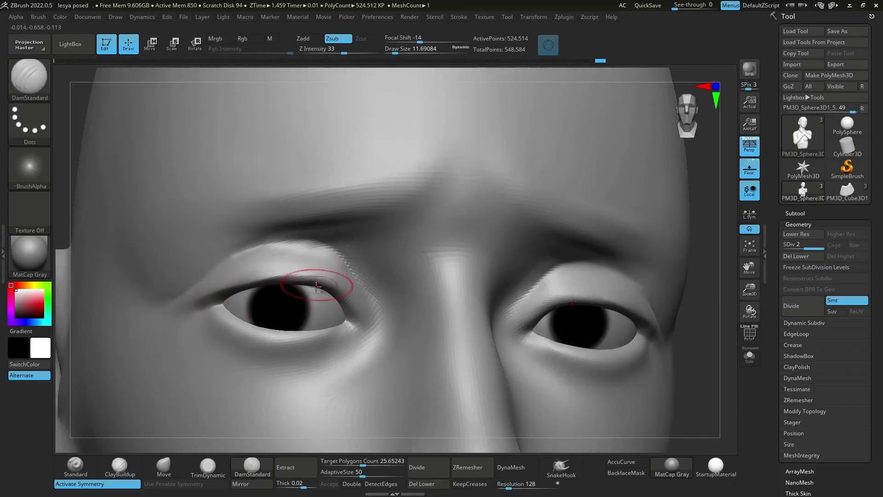
Rotate the head, solo the head subtool and set the brush size for sculpting.
right_drag(316, 286, 237, 282)
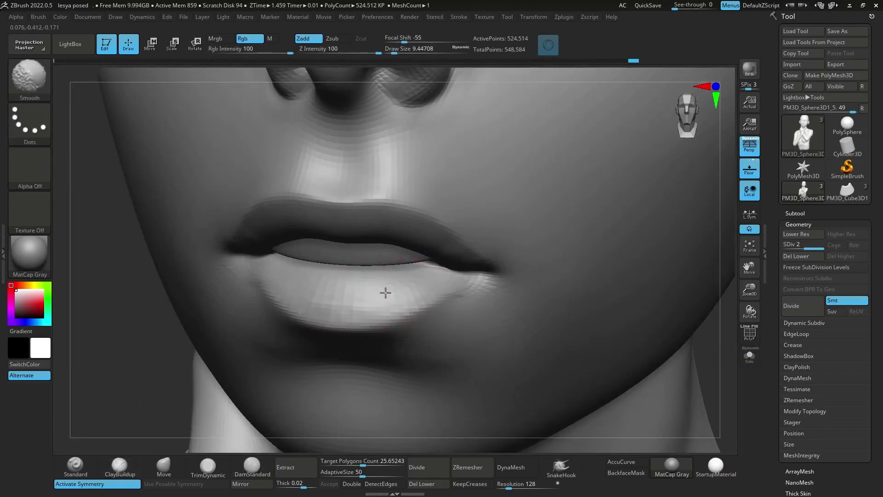
click(749, 358)
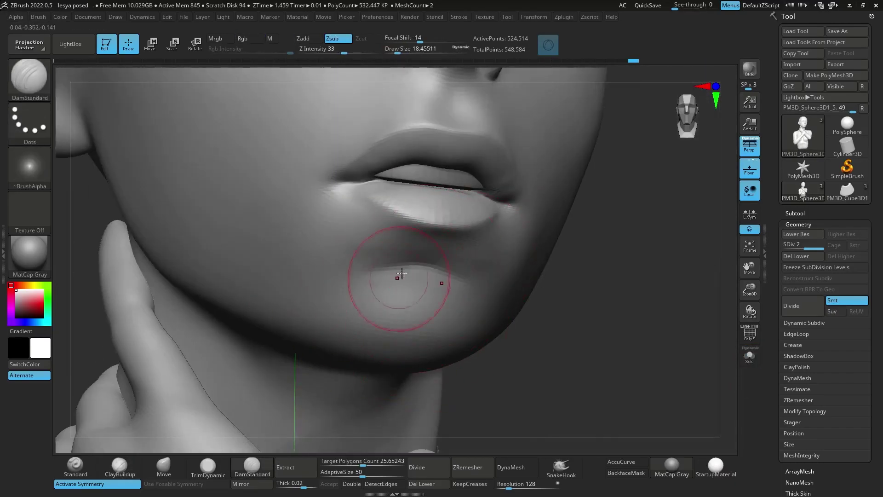
key(s)
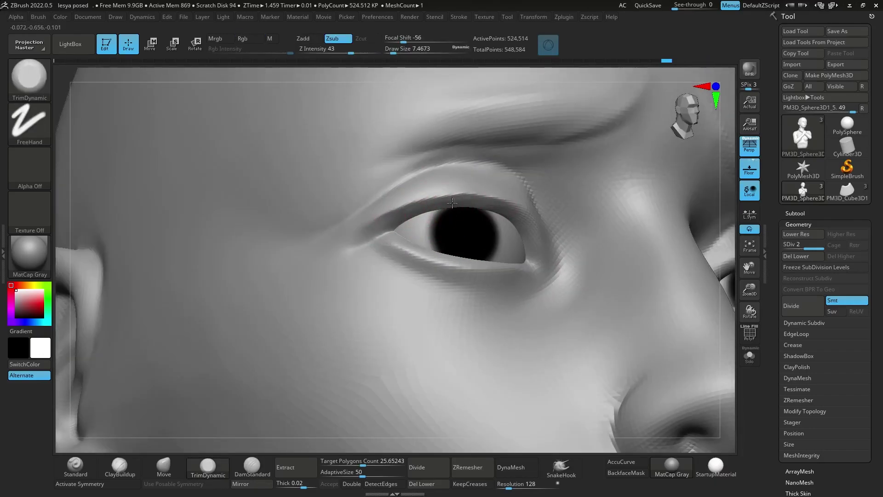
Orbit to a near-frontal head view turned slightly to show the far cheek.
right_drag(452, 203, 535, 236)
right_drag(396, 222, 369, 217)
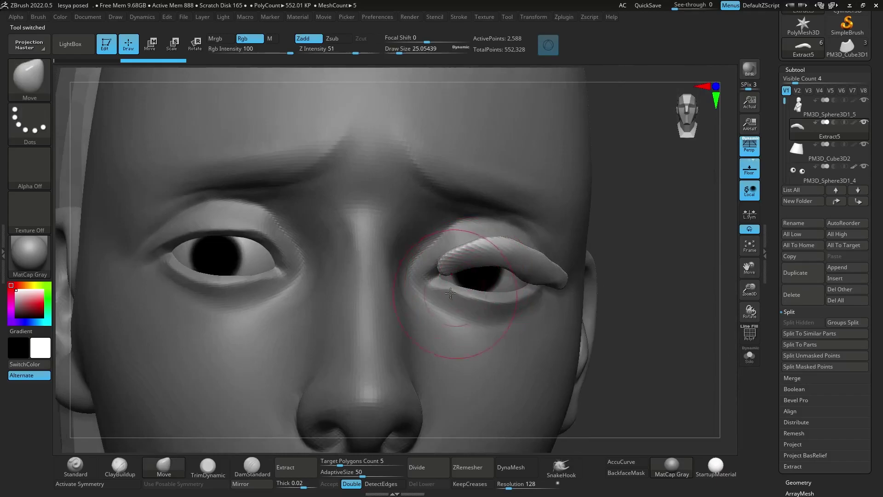
Remesh the eyelid shell into even polygons with a lower target polygon density.
mouse_move(644, 322)
mouse_down()
mouse_move(443, 235)
mouse_move(506, 322)
mouse_move(491, 214)
mouse_move(555, 273)
mouse_move(548, 229)
mouse_move(518, 241)
mouse_move(448, 211)
mouse_move(588, 420)
mouse_up()
click(523, 477)
click(798, 467)
click(798, 256)
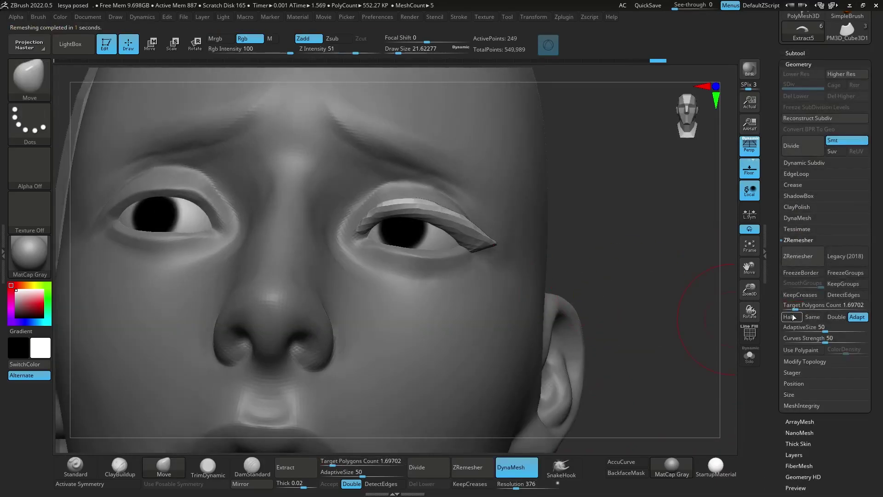
mouse_move(488, 245)
mouse_down()
mouse_move(566, 438)
mouse_move(424, 232)
mouse_move(395, 258)
mouse_up()
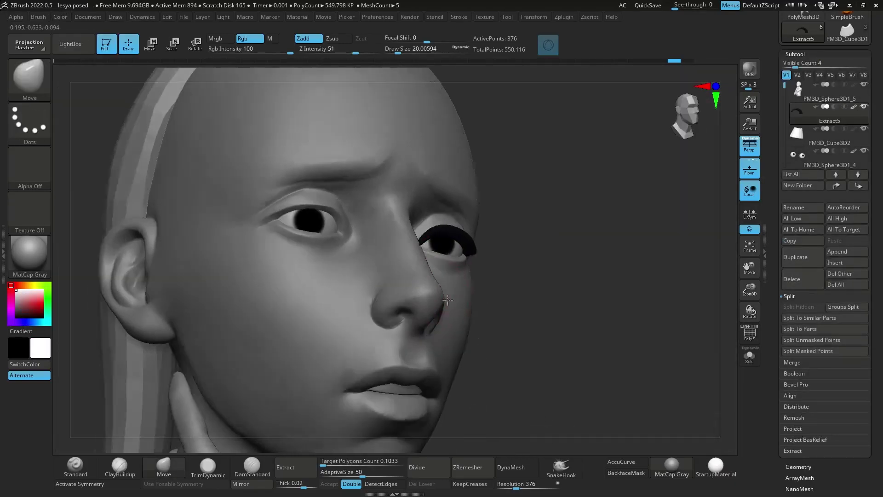
Mirror the eyeliner onto the other eye and check it up close from several angles.
key(w)
click(240, 484)
drag(598, 322, 386, 396)
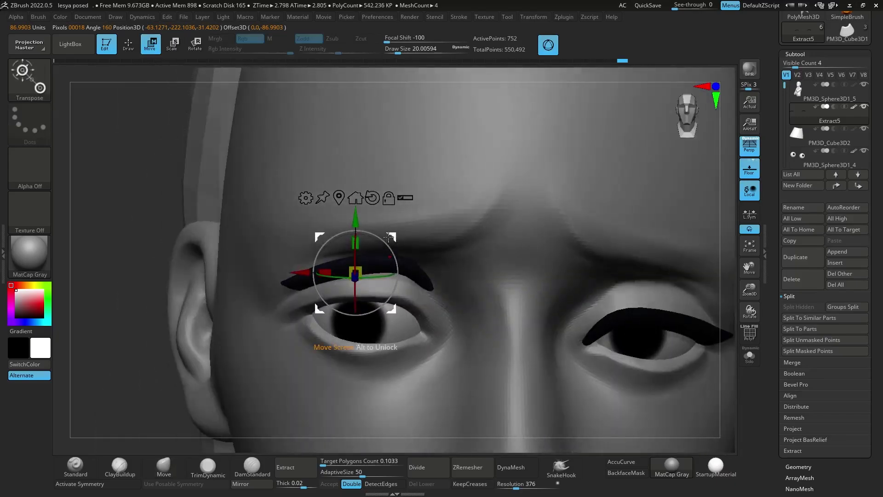
drag(408, 253, 391, 270)
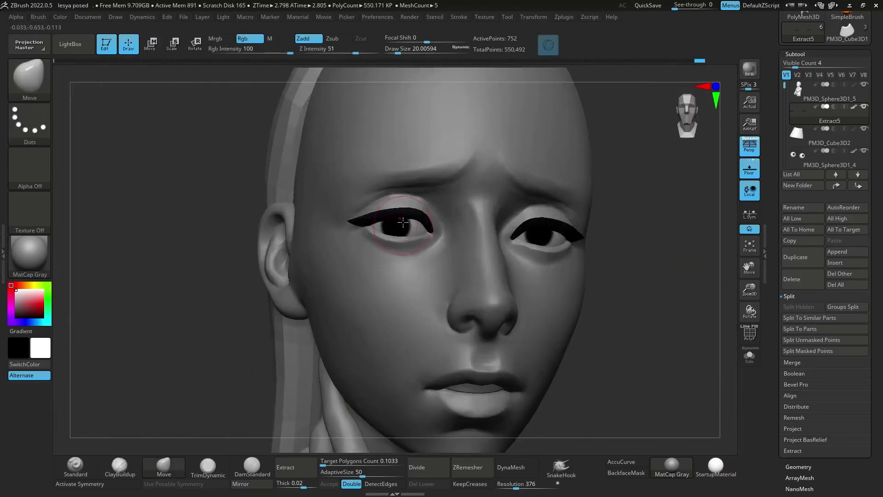
ctrl+right_drag(402, 222, 411, 290)
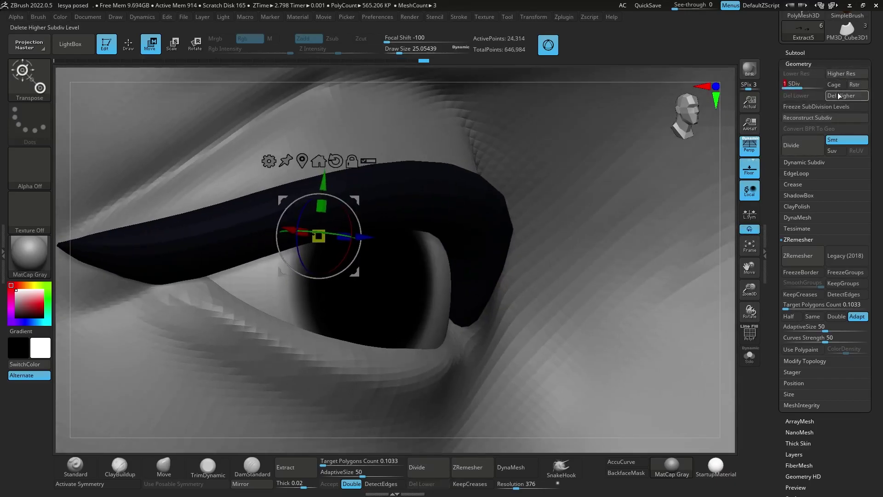
click(839, 96)
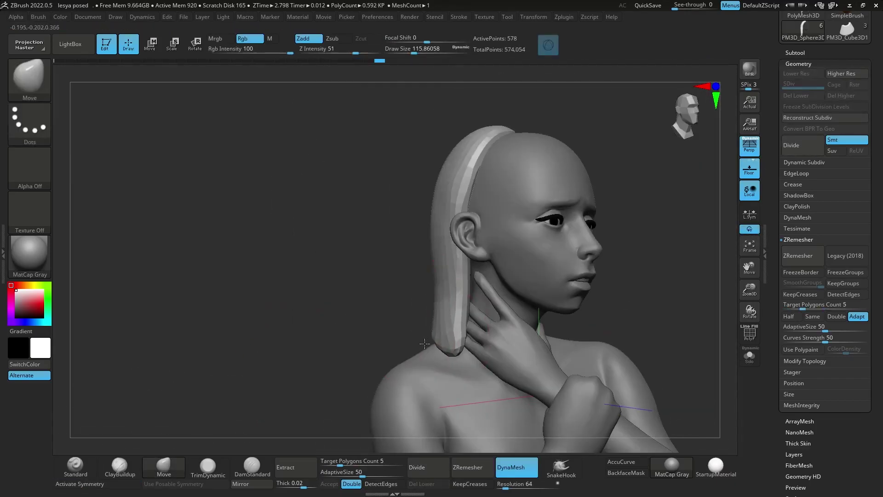
Mirror the long hair strand onto the other side of the head.
drag(467, 361, 597, 308)
click(795, 52)
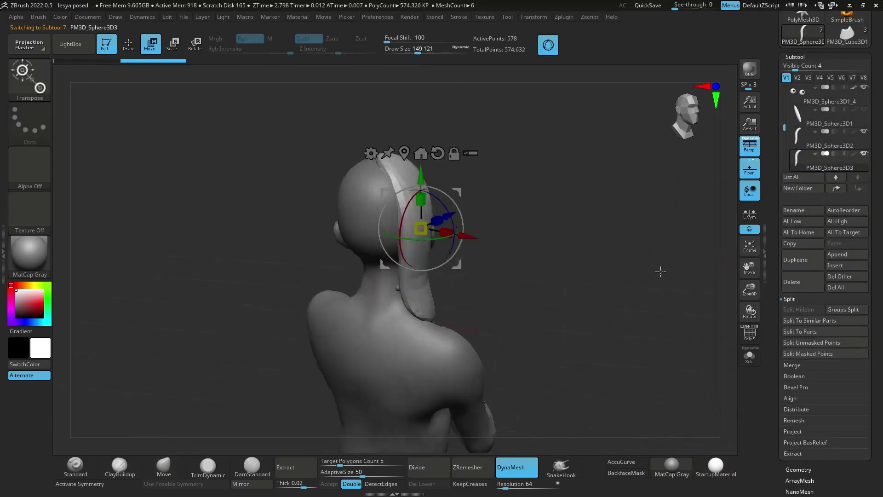
key(q)
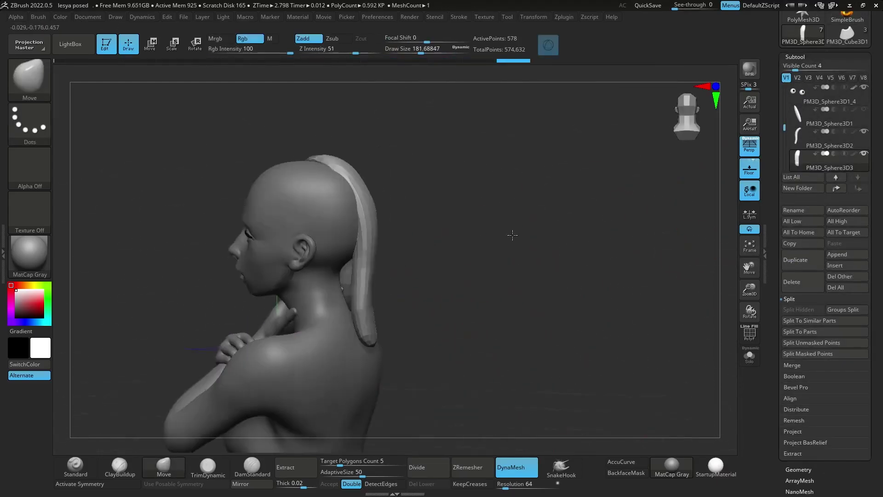
drag(523, 219, 381, 275)
mouse_move(375, 228)
right_down()
mouse_move(405, 260)
mouse_move(401, 234)
mouse_move(482, 270)
right_up()
key(w)
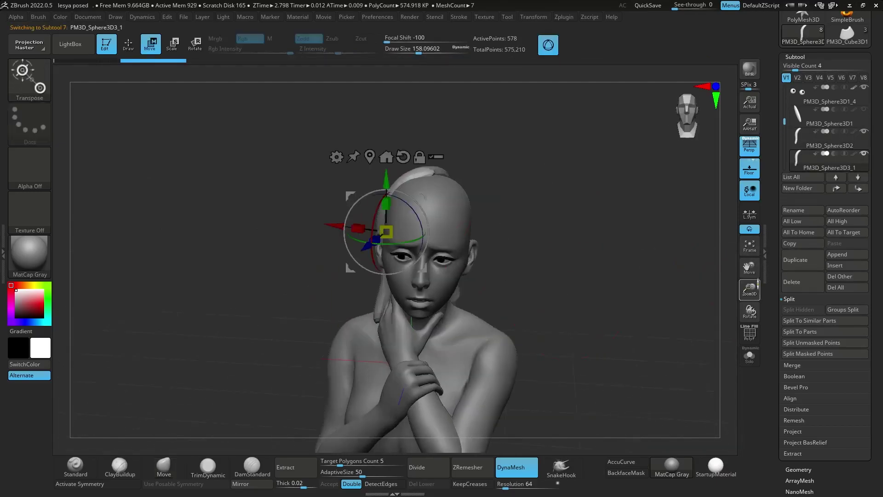
click(398, 232)
mouse_move(399, 233)
right_down()
mouse_move(480, 211)
mouse_move(562, 291)
mouse_move(467, 259)
right_up()
key(q)
Select the PM3D_Sphere3D4 hair strand and pull out a duplicate with the Move gizmo.
right_drag(544, 232, 489, 252)
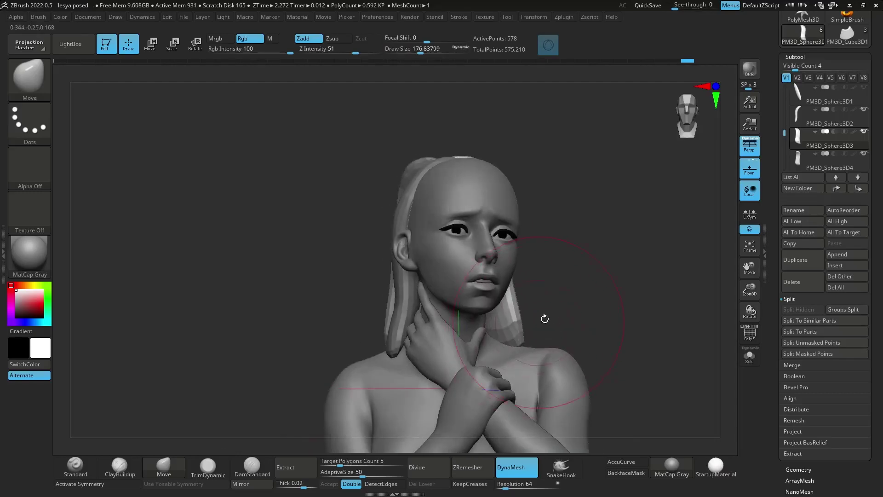
mouse_move(544, 319)
right_down()
mouse_move(653, 239)
mouse_move(489, 214)
mouse_move(559, 334)
right_up()
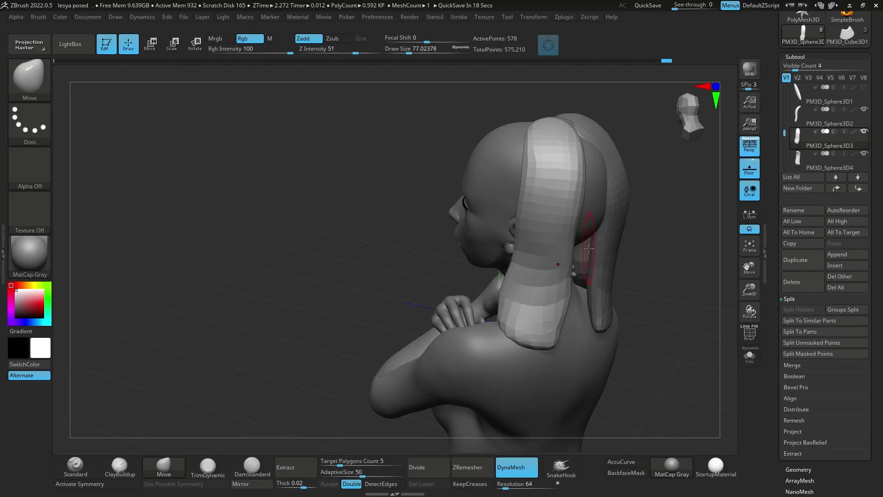
mouse_move(589, 248)
right_down()
mouse_move(373, 235)
mouse_move(627, 250)
mouse_move(548, 303)
mouse_move(665, 343)
right_up()
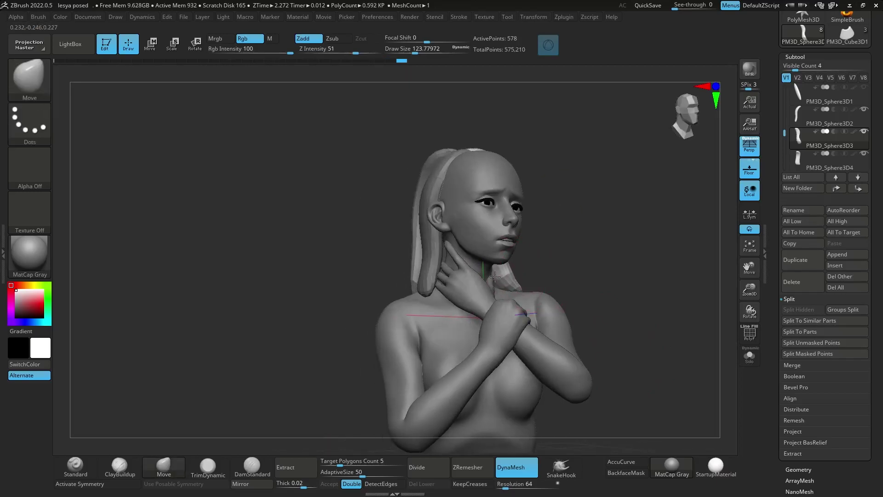
mouse_move(495, 276)
right_down()
mouse_move(531, 288)
mouse_move(596, 246)
mouse_move(427, 238)
right_up()
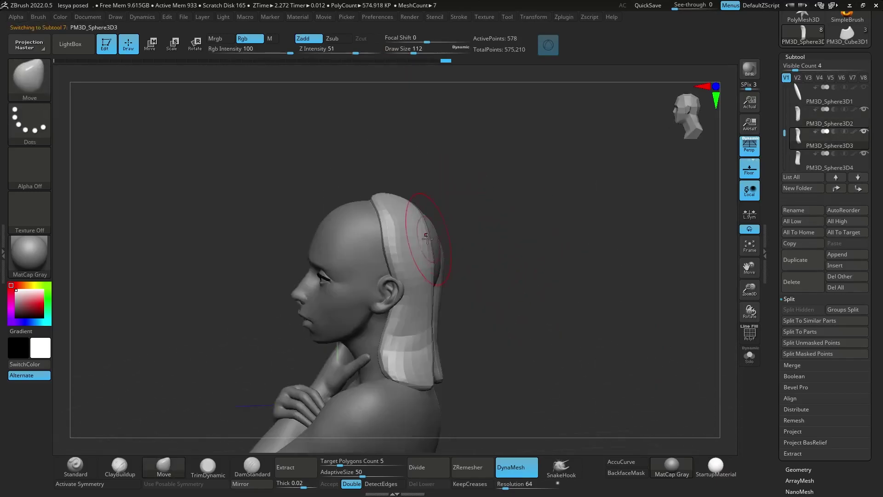
alt+click(378, 259)
right_drag(378, 259, 467, 247)
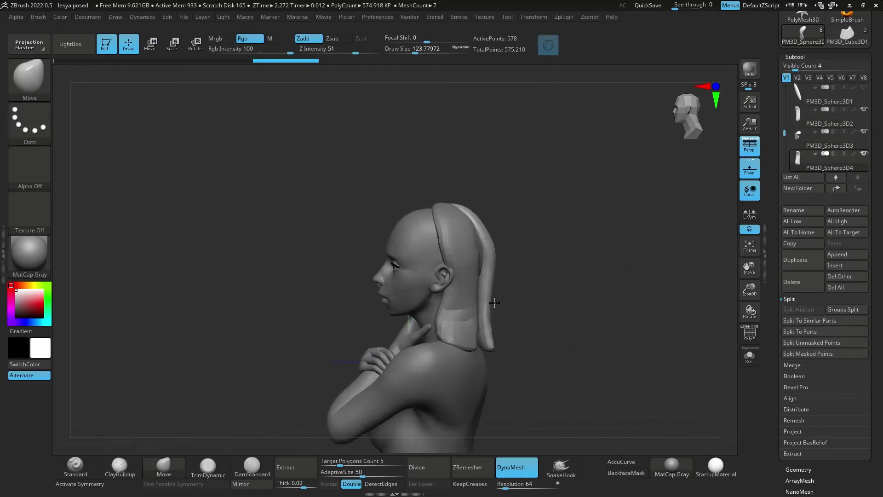
right_drag(495, 302, 814, 101)
key(w)
right_drag(598, 230, 462, 294)
right_drag(518, 244, 637, 241)
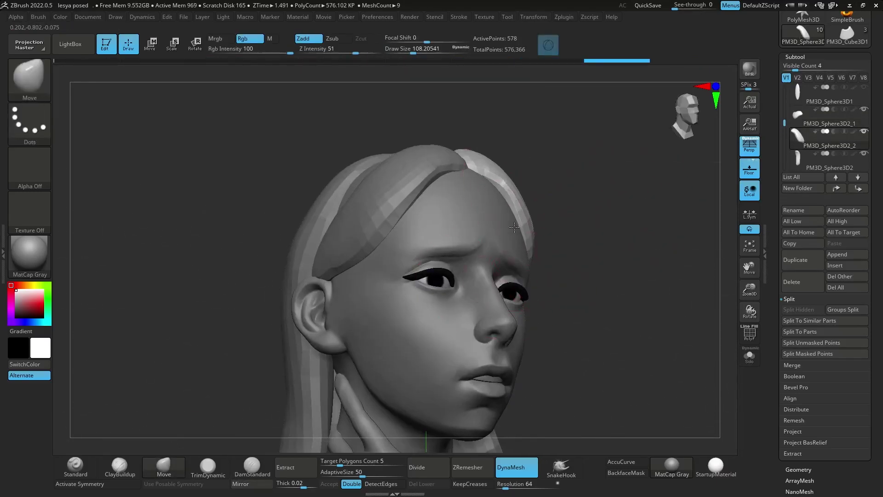
Select the PM3D_Sphere3D1_5 strand and check the hair coverage from top, side and back.
drag(515, 227, 545, 287)
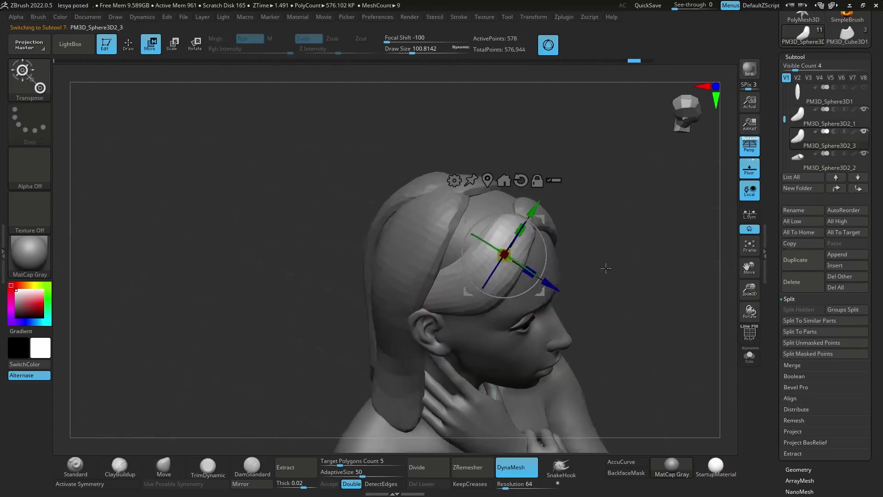
key(q)
drag(433, 274, 384, 376)
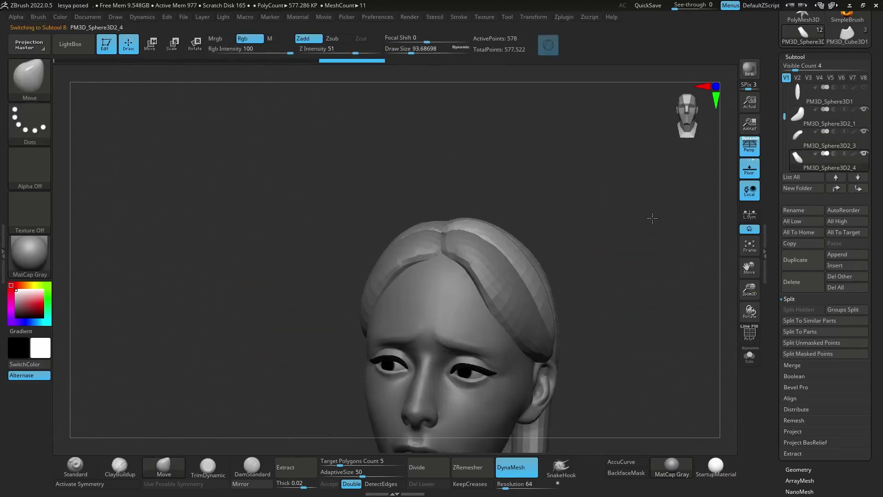
drag(652, 219, 370, 201)
alt+click(369, 201)
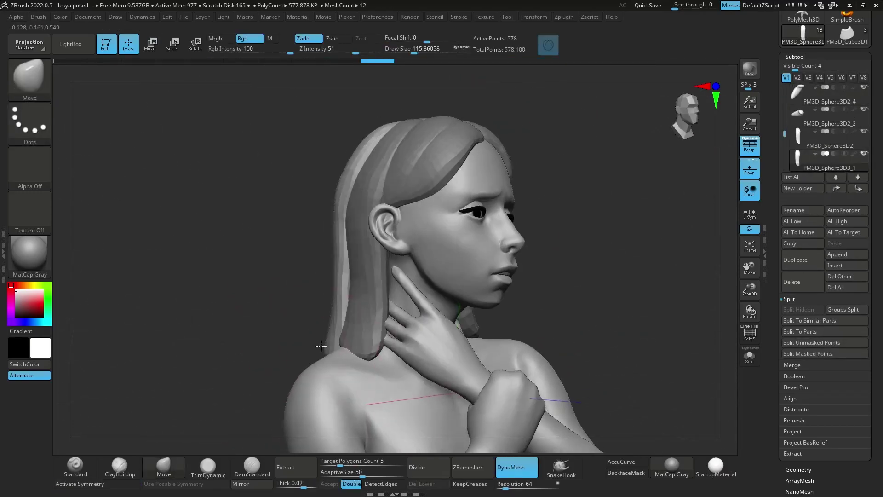
mouse_move(334, 242)
shift+mouse_down()
mouse_move(308, 324)
mouse_move(422, 271)
shift+mouse_up()
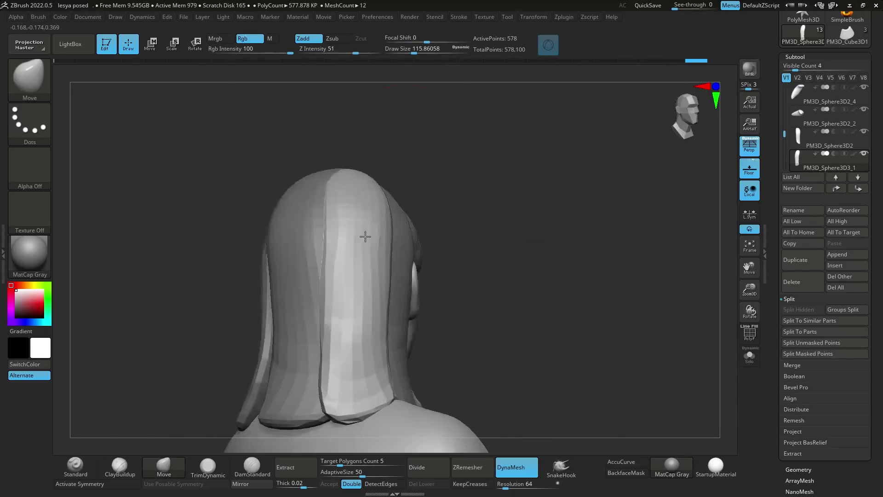
mouse_move(366, 236)
mouse_down()
mouse_move(384, 299)
mouse_move(354, 289)
mouse_up()
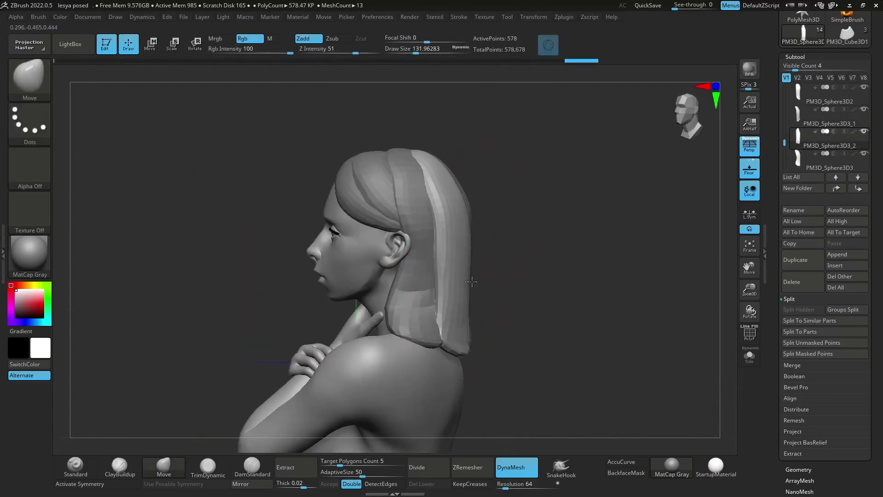
drag(455, 368, 537, 318)
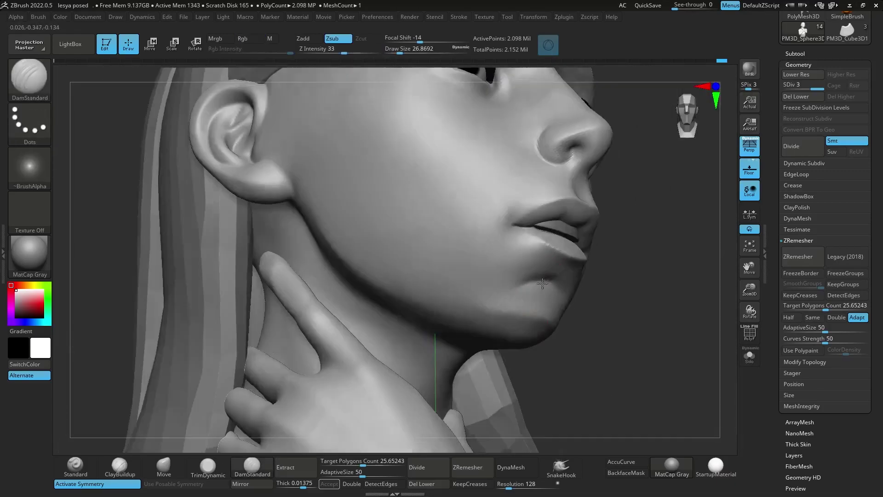
Turn the head slightly to show the far eye.
right_drag(542, 283, 492, 302)
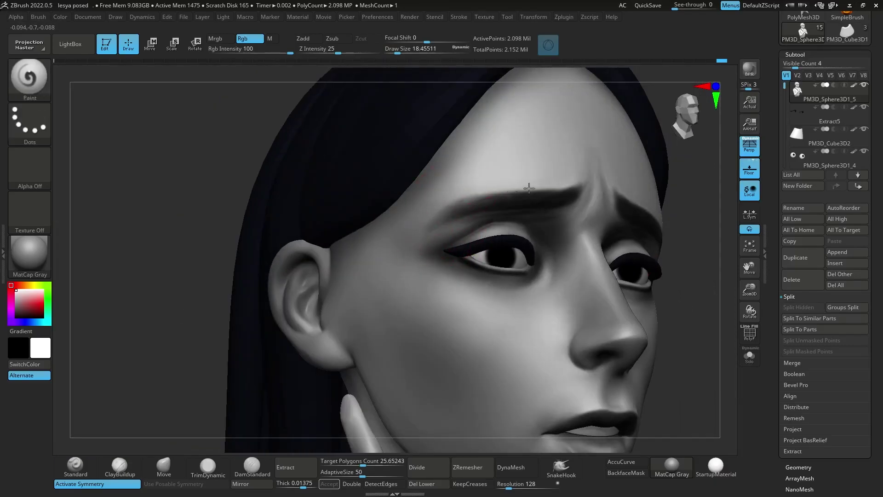
Inspect the ear, neck and eye, and select the PM3D_Sphere3D1_4 eye part.
mouse_move(529, 187)
ctrl+right_down()
mouse_move(526, 202)
mouse_move(420, 237)
mouse_move(323, 248)
ctrl+right_up()
ctrl+right_drag(308, 178, 350, 240)
mouse_move(350, 239)
right_down()
mouse_move(414, 316)
mouse_move(82, 310)
right_up()
ctrl+right_drag(424, 336, 460, 284)
key(s)
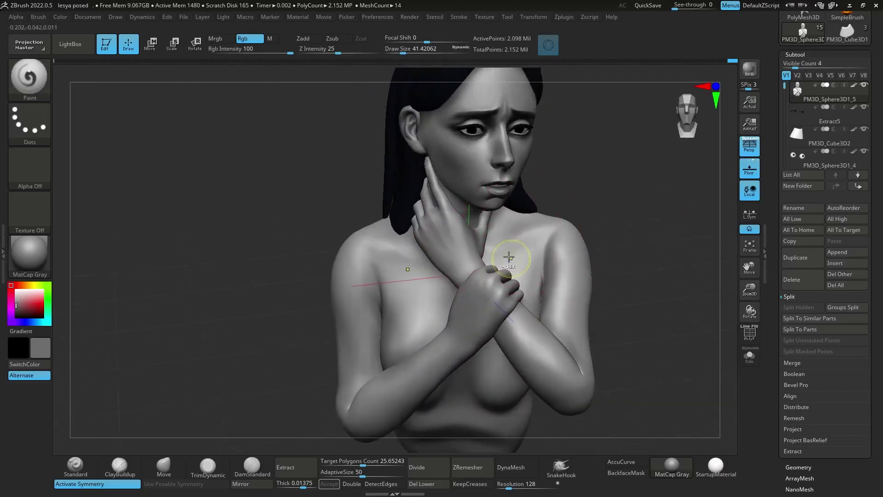
mouse_move(508, 257)
right_down()
mouse_move(547, 239)
mouse_move(586, 282)
mouse_move(517, 300)
right_up()
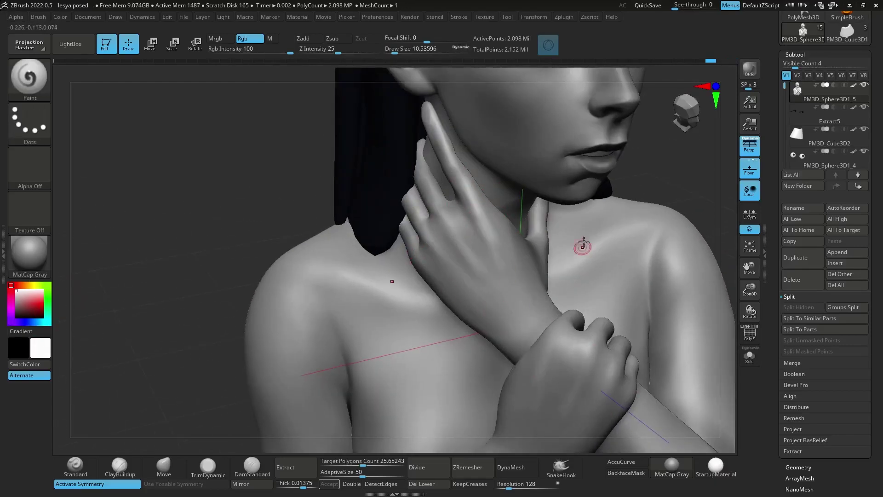
mouse_move(583, 246)
right_down()
mouse_move(506, 230)
mouse_move(438, 194)
mouse_move(368, 207)
mouse_move(391, 228)
mouse_move(405, 220)
mouse_move(400, 227)
mouse_move(437, 255)
right_up()
alt+click(391, 227)
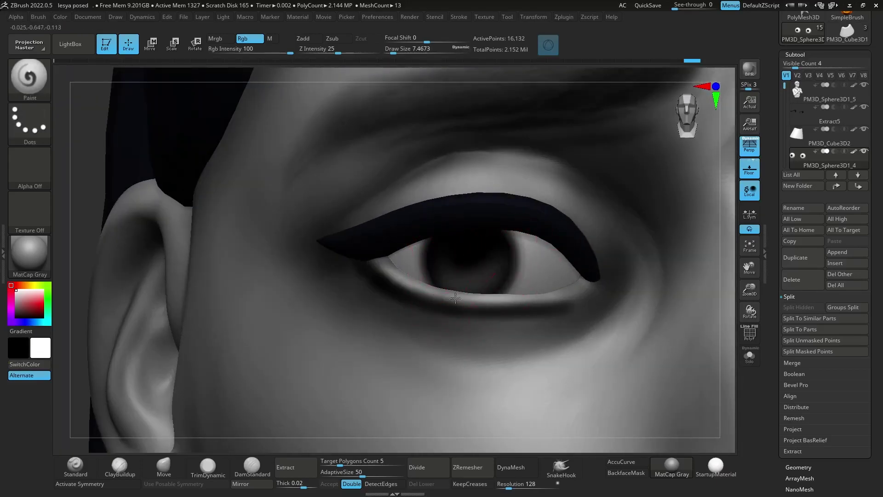
Frame both eyes, resize the brush and select the head for painting around the eyes.
mouse_move(456, 298)
ctrl+right_down()
mouse_move(483, 193)
mouse_move(557, 258)
mouse_move(289, 298)
mouse_move(182, 199)
ctrl+right_up()
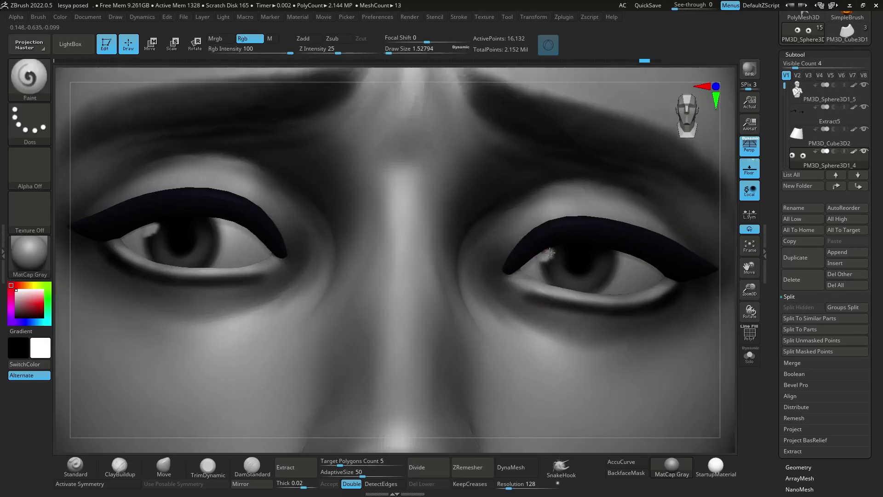
mouse_move(578, 243)
ctrl+right_down()
mouse_move(570, 184)
mouse_move(560, 244)
mouse_move(587, 264)
ctrl+right_up()
key(s)
alt+click(587, 264)
mouse_move(667, 220)
right_down()
mouse_move(644, 239)
mouse_move(635, 198)
mouse_move(607, 270)
right_up()
Clear the head's mask and pick black to paint heavier makeup around both eyes.
ctrl+drag(626, 265, 651, 289)
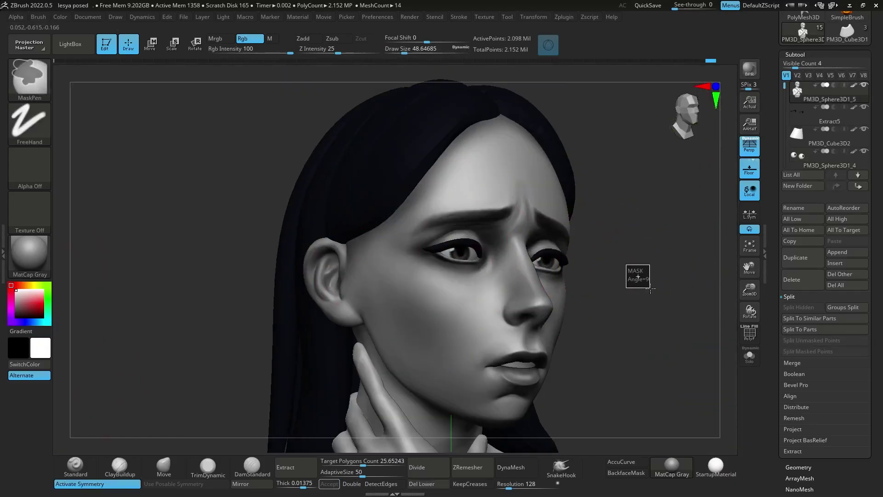
click(16, 317)
mouse_move(414, 231)
ctrl+right_down()
mouse_move(414, 193)
mouse_move(414, 258)
mouse_move(437, 207)
mouse_move(475, 281)
ctrl+right_up()
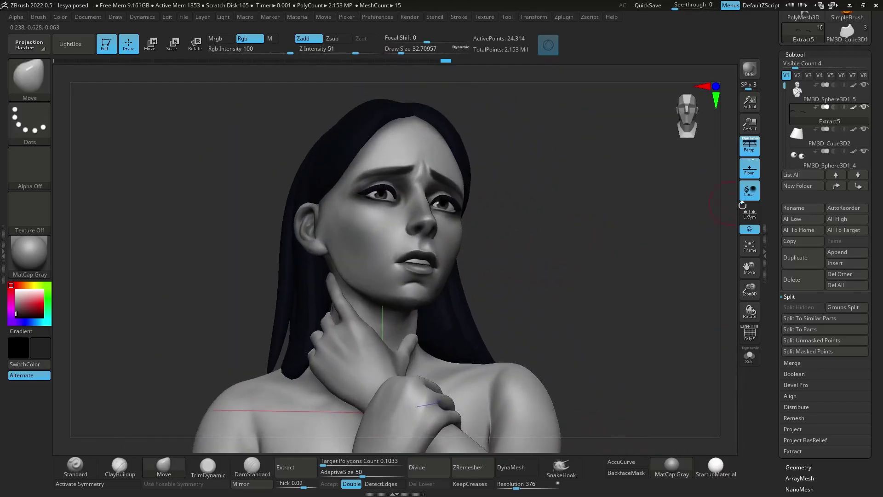
alt+click(464, 197)
key(w)
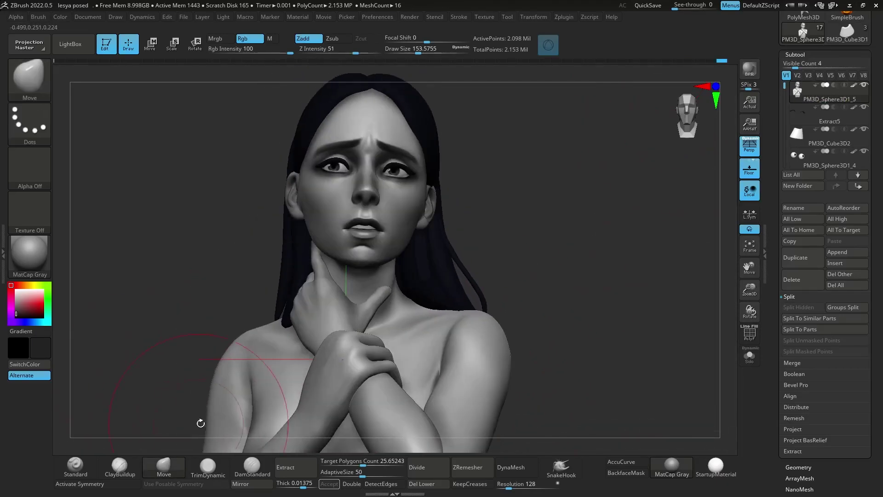
Drag the Undo History slider left to revisit an earlier state of the bust.
drag(680, 60, 623, 61)
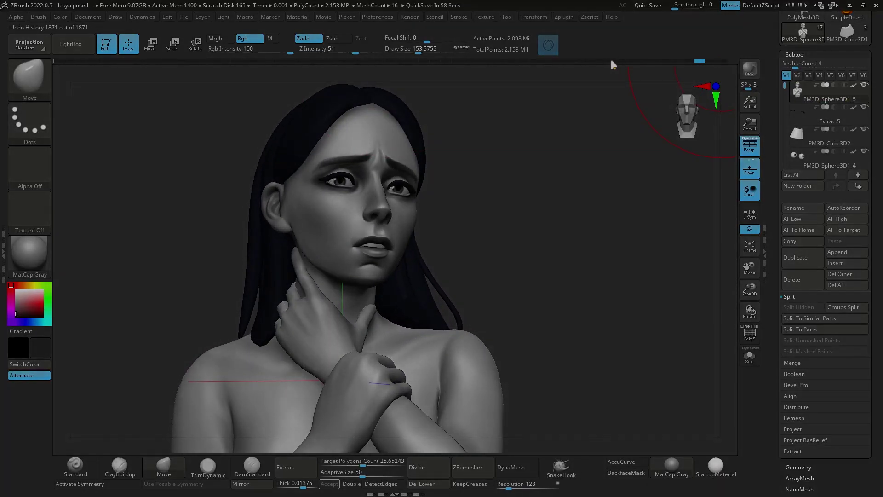